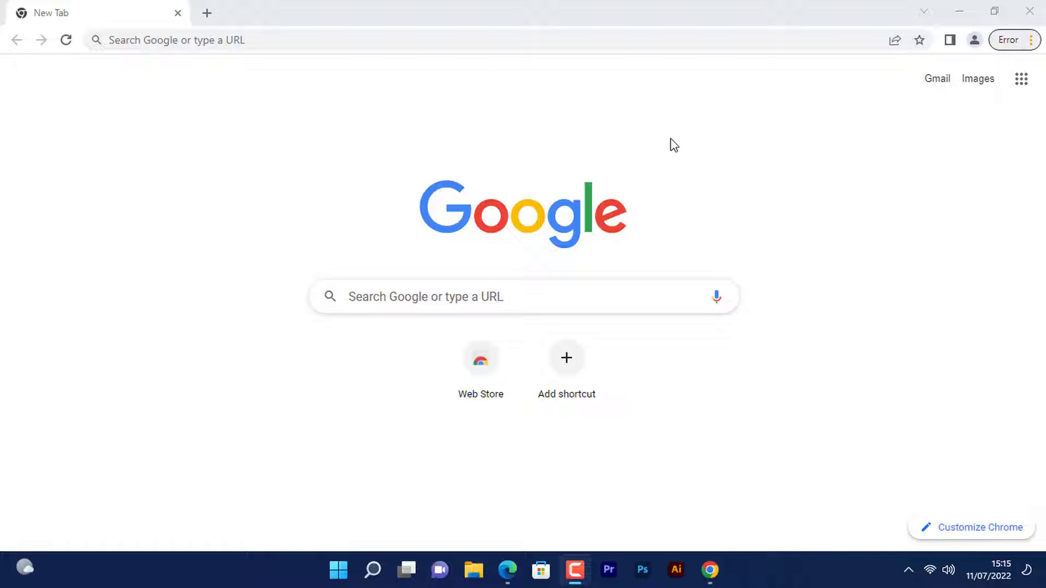
Step: Open the index file from the desktop's web folder in Google Chrome
{"action": "left_click", "coordinate": [969, 12]}
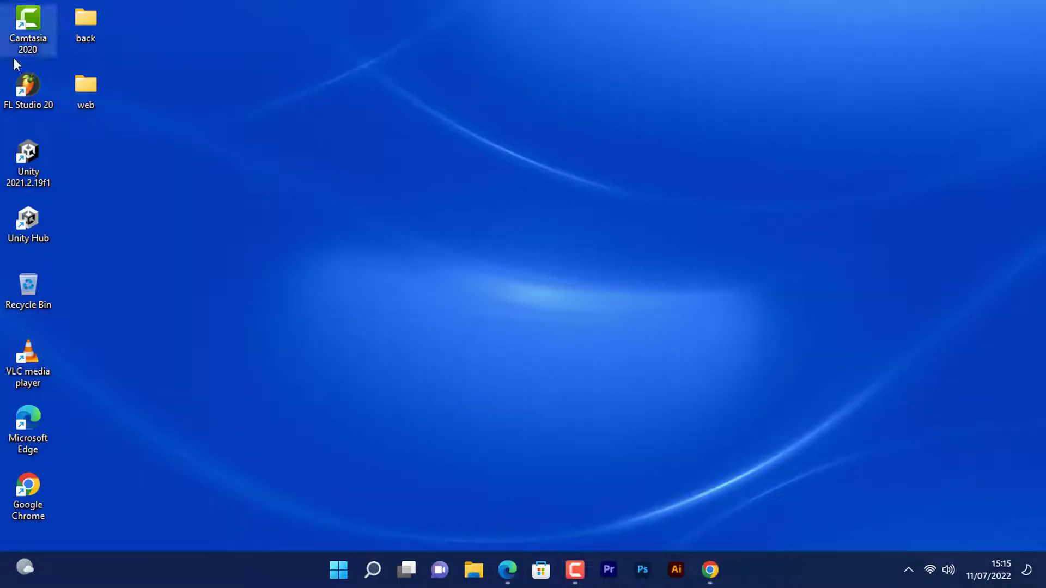
{"action": "double_click", "coordinate": [85, 91]}
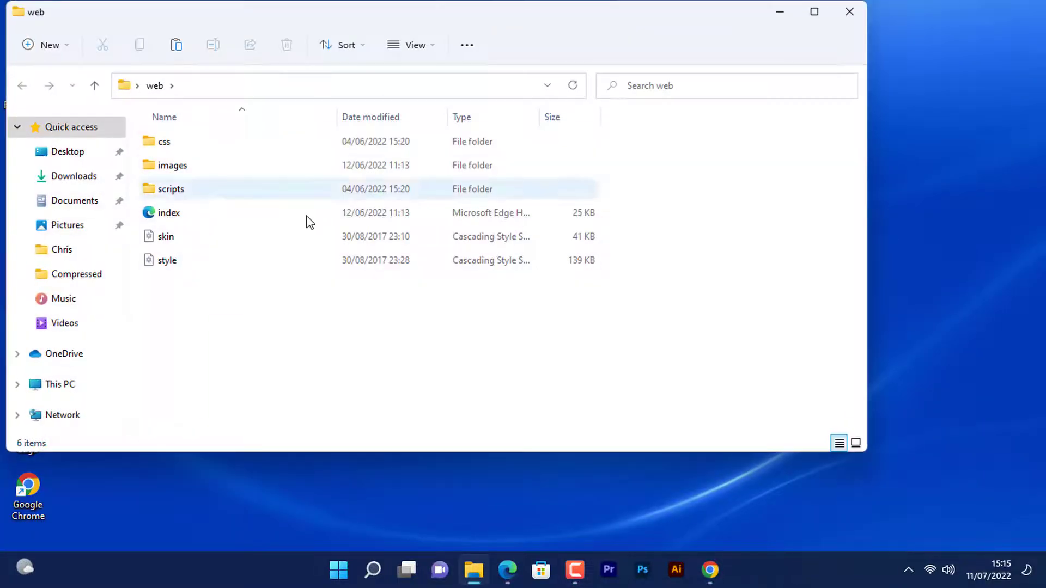
{"action": "right_click", "coordinate": [214, 219]}
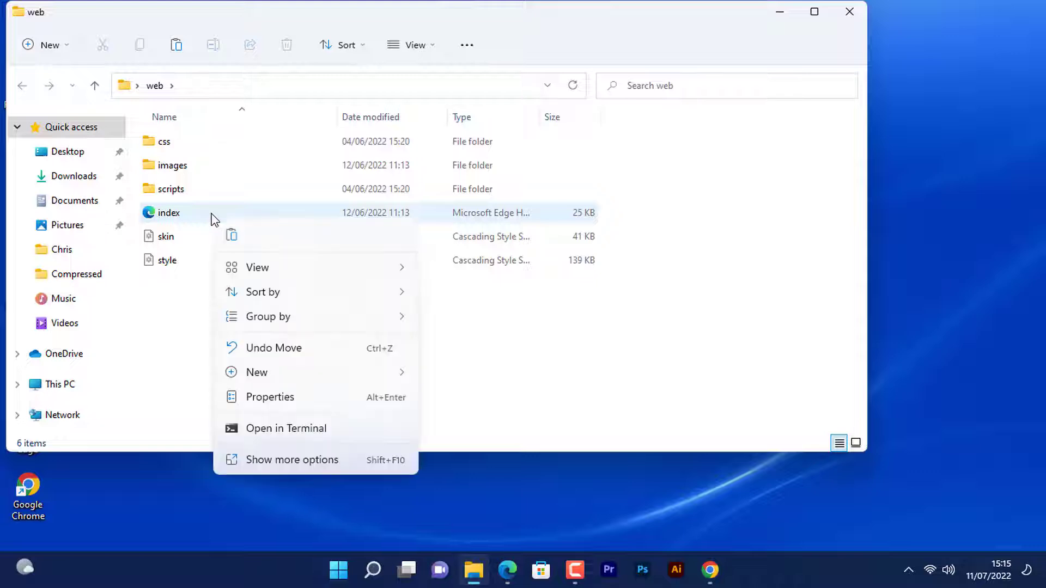
{"action": "mouse_move", "coordinate": [385, 269]}
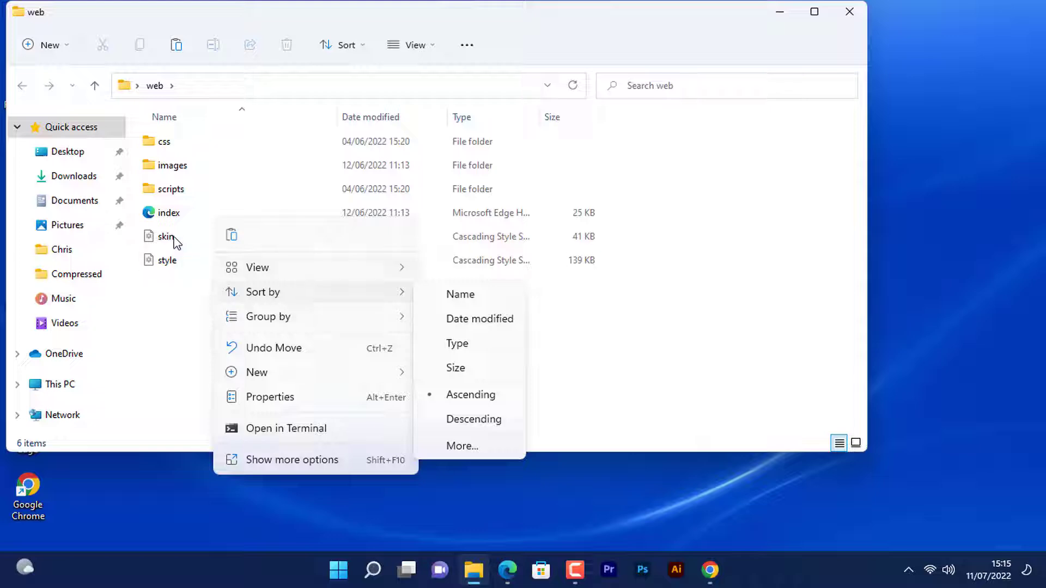
{"action": "left_click", "coordinate": [182, 217]}
{"action": "right_click", "coordinate": [182, 218]}
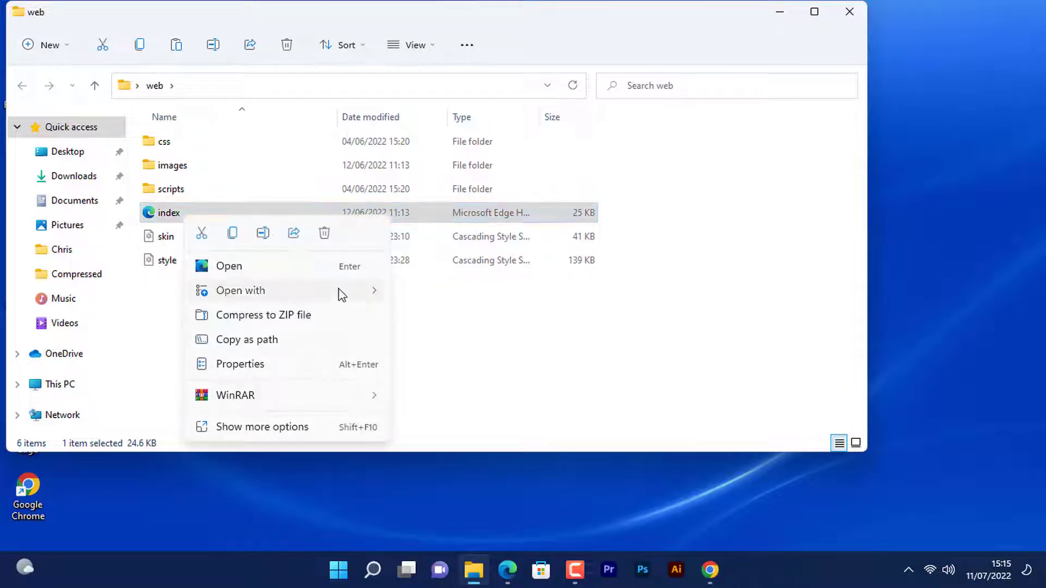
{"action": "mouse_move", "coordinate": [337, 292]}
{"action": "left_click", "coordinate": [459, 298]}
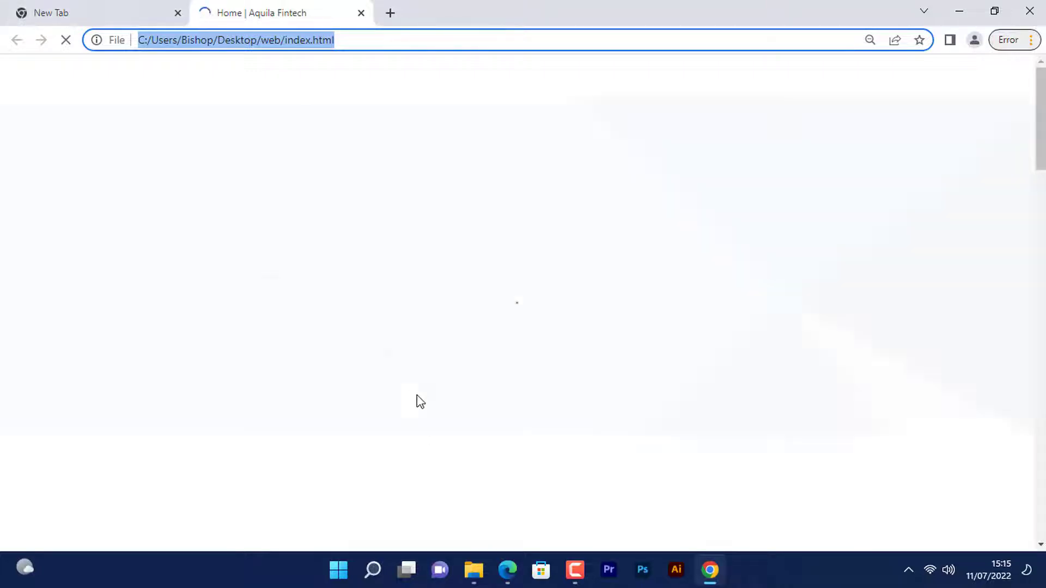
Step: Examine the locally opened Aquila Fintech home page from banner to services section, and its local file address
{"action": "scroll", "coordinate": [524, 384], "scroll_direction": "down", "scroll_amount": 8}
{"action": "scroll", "coordinate": [523, 384], "scroll_direction": "down", "scroll_amount": 7}
{"action": "scroll", "coordinate": [470, 393], "scroll_direction": "up", "scroll_amount": 13}
{"action": "scroll", "coordinate": [526, 421], "scroll_direction": "down", "scroll_amount": 8}
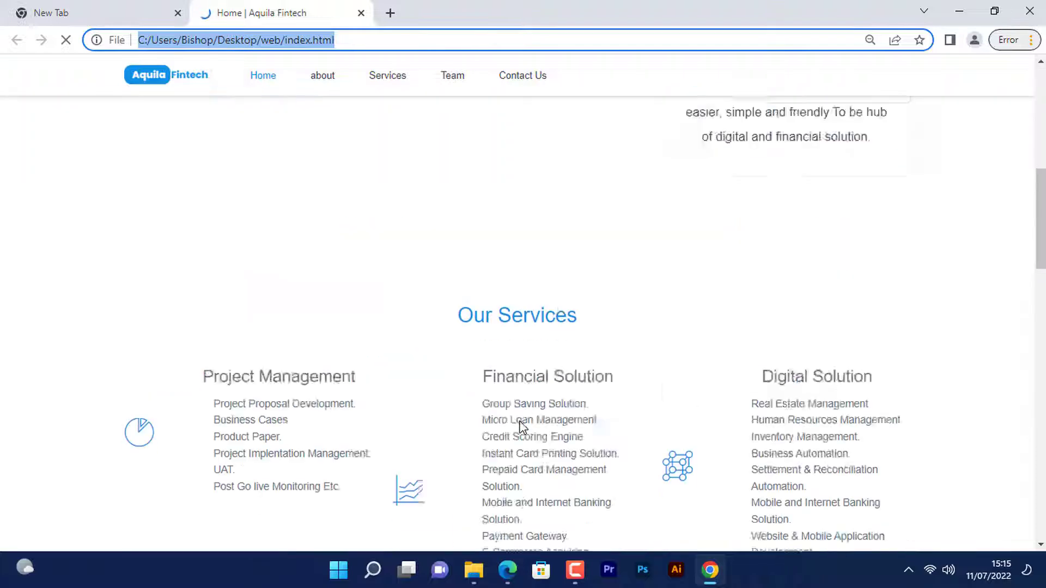
{"action": "scroll", "coordinate": [522, 427], "scroll_direction": "up", "scroll_amount": 8}
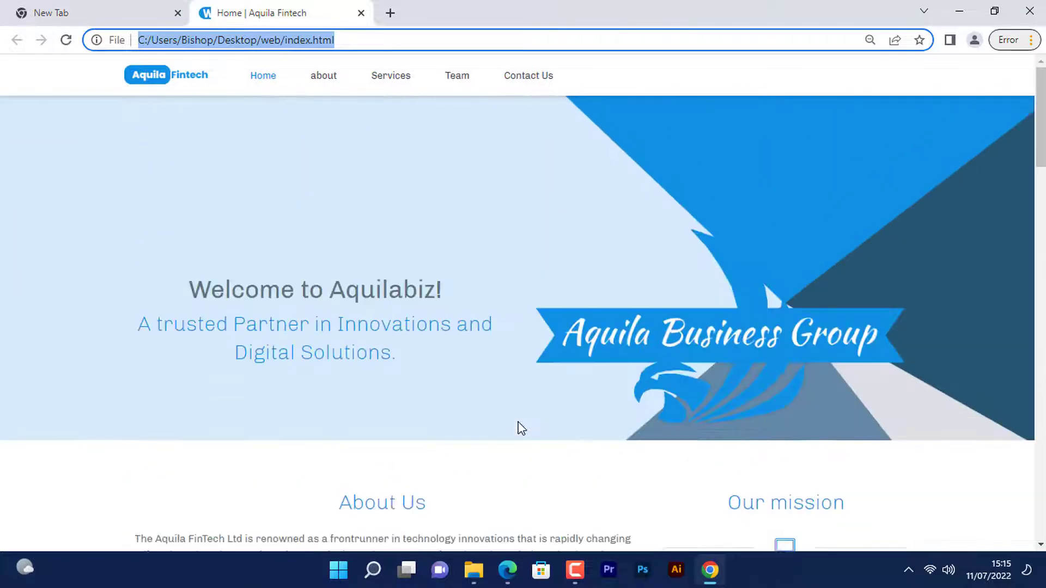
{"action": "scroll", "coordinate": [519, 428], "scroll_direction": "down", "scroll_amount": 8}
{"action": "scroll", "coordinate": [456, 432], "scroll_direction": "up", "scroll_amount": 9}
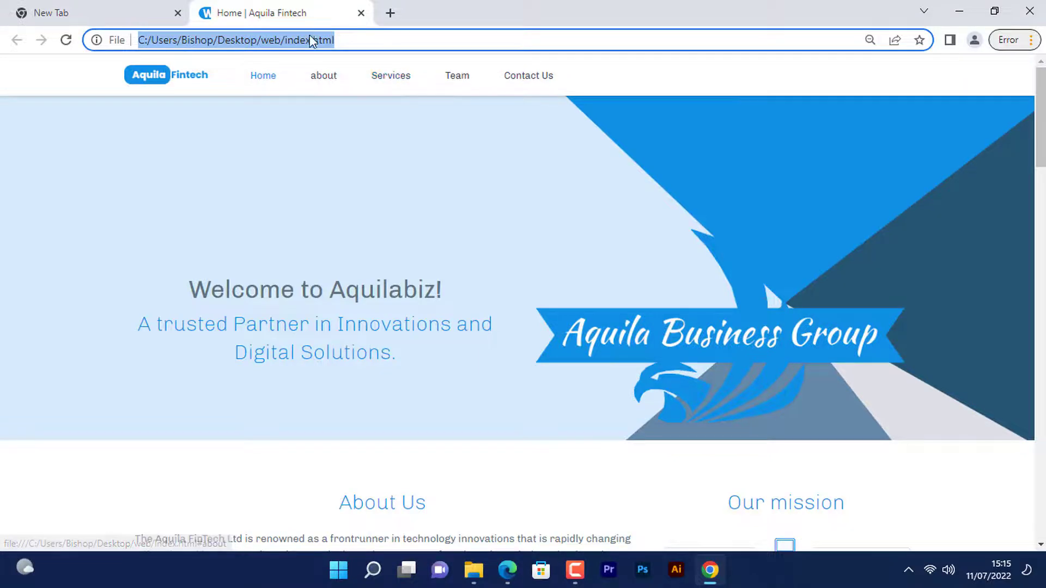
{"action": "left_click", "coordinate": [375, 40]}
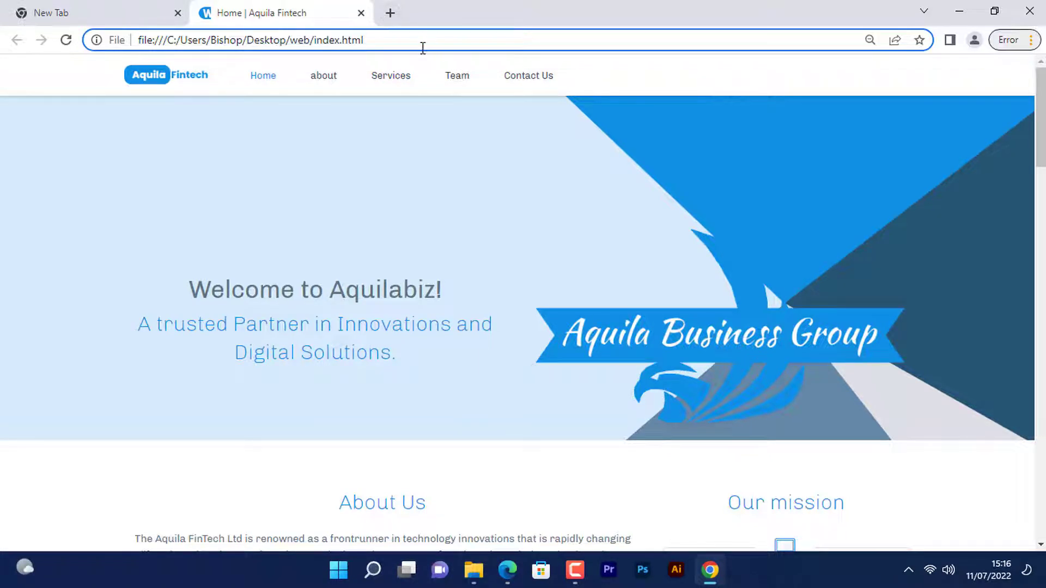
{"action": "left_click_drag", "start_coordinate": [329, 40], "coordinate": [304, 37]}
{"action": "left_click_drag", "start_coordinate": [404, 43], "coordinate": [141, 44]}
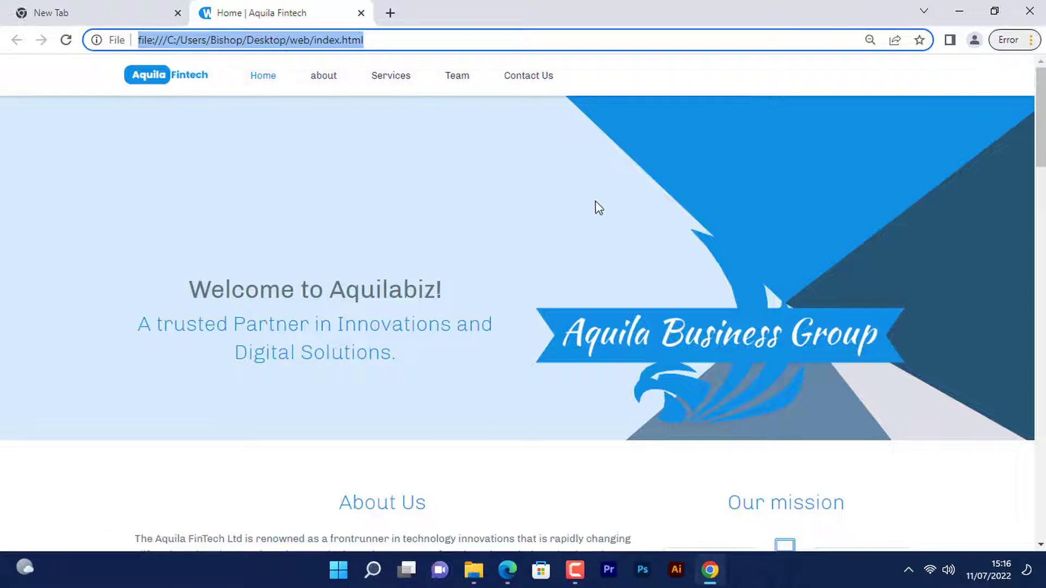
Step: Close the local Aquila Fintech page and load namecheap.com in a new browser tab
{"action": "left_click", "coordinate": [395, 14]}
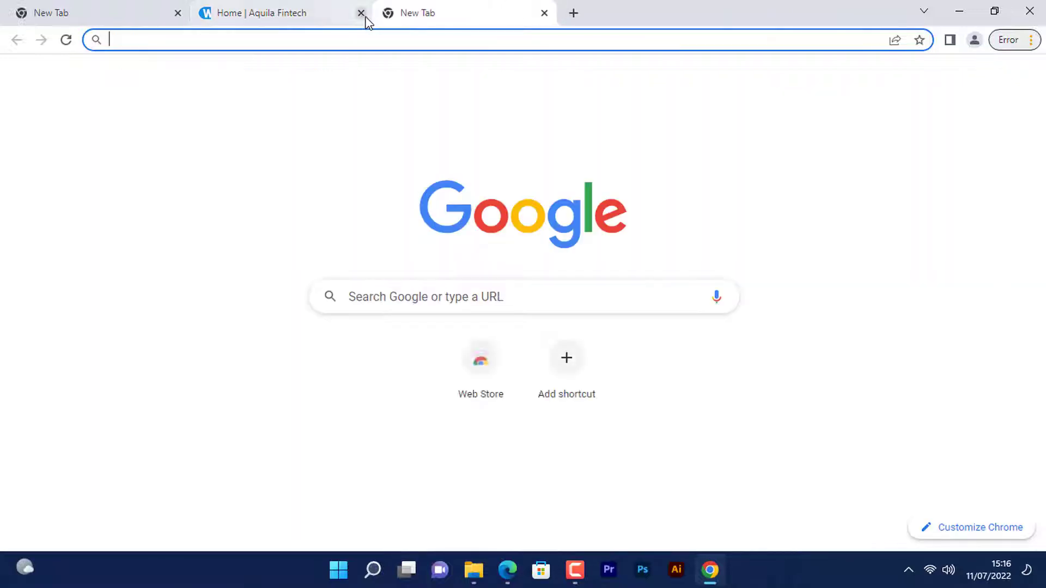
{"action": "left_click", "coordinate": [362, 13]}
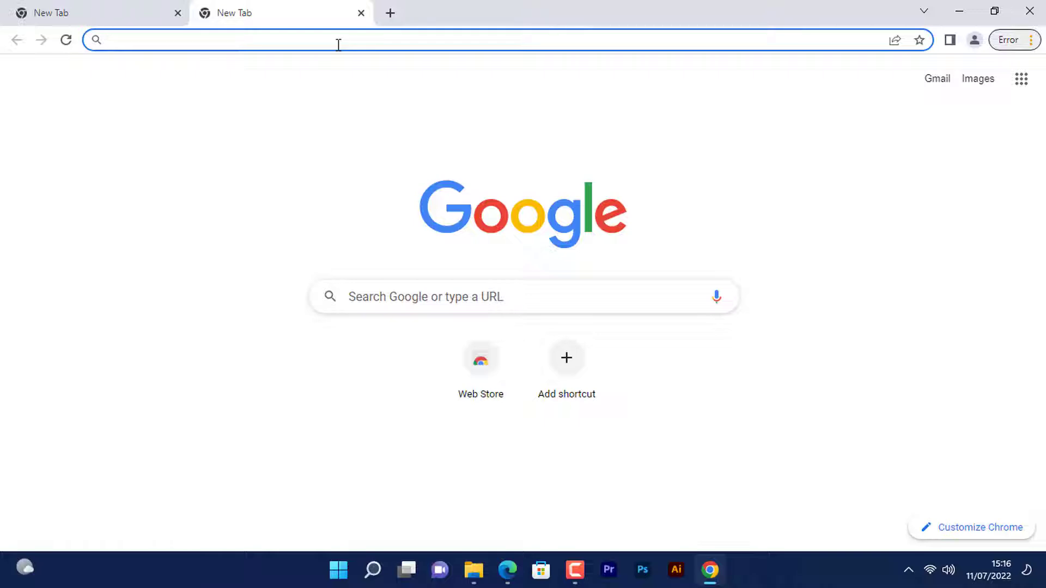
{"action": "type", "text": "namechea"}
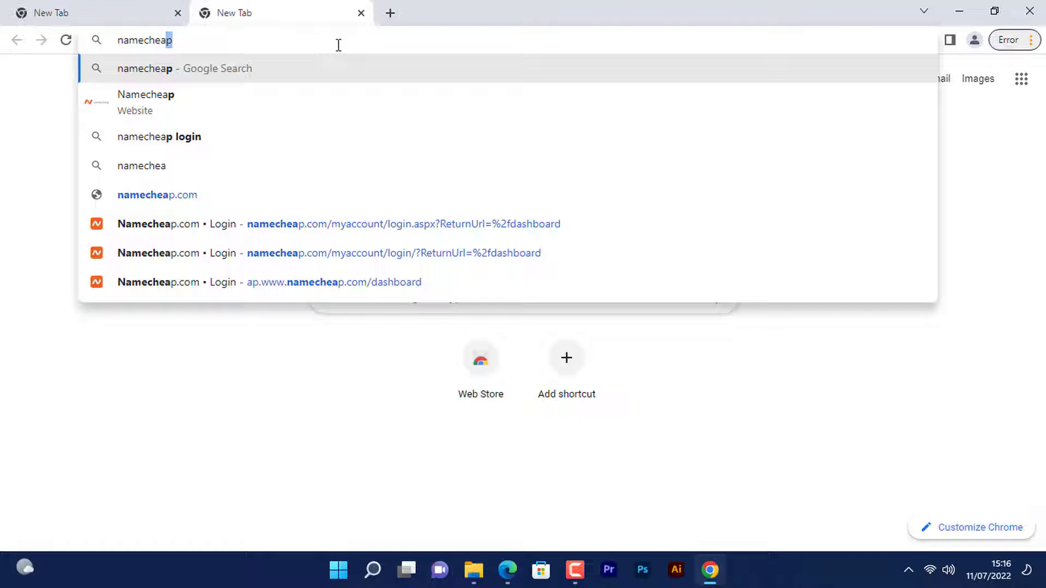
{"action": "type", "text": "p.com"}
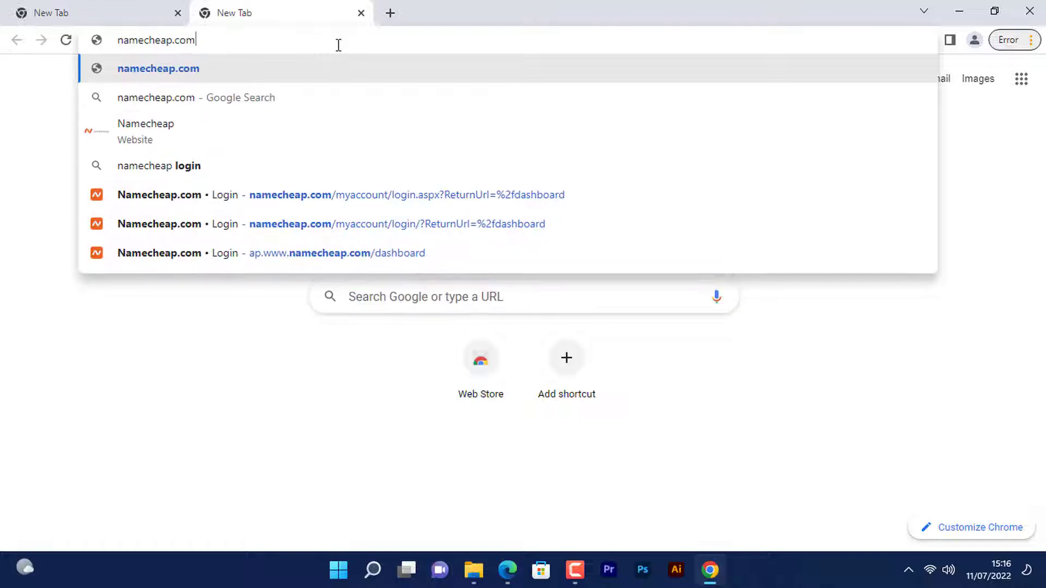
{"action": "key", "text": "Return"}
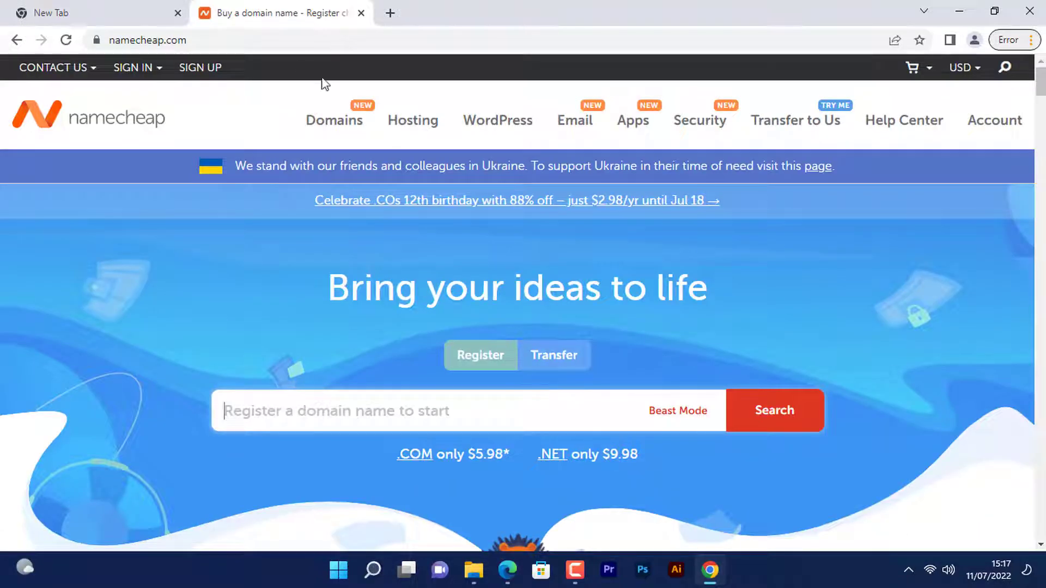
Step: Sign in to the Namecheap account with the username and password, and complete the SMS two-factor verification
{"action": "mouse_move", "coordinate": [142, 74]}
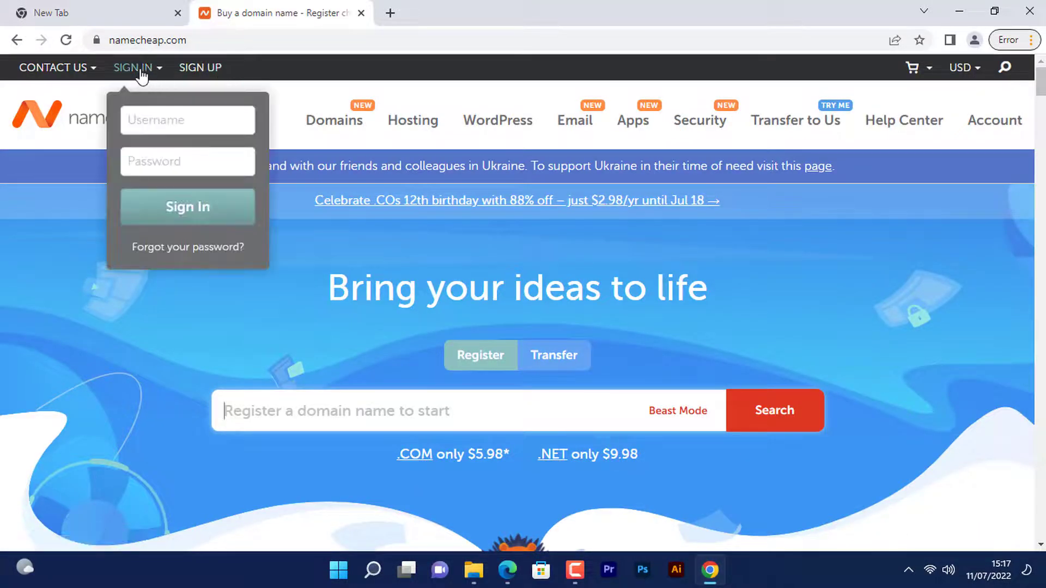
{"action": "left_click", "coordinate": [178, 126]}
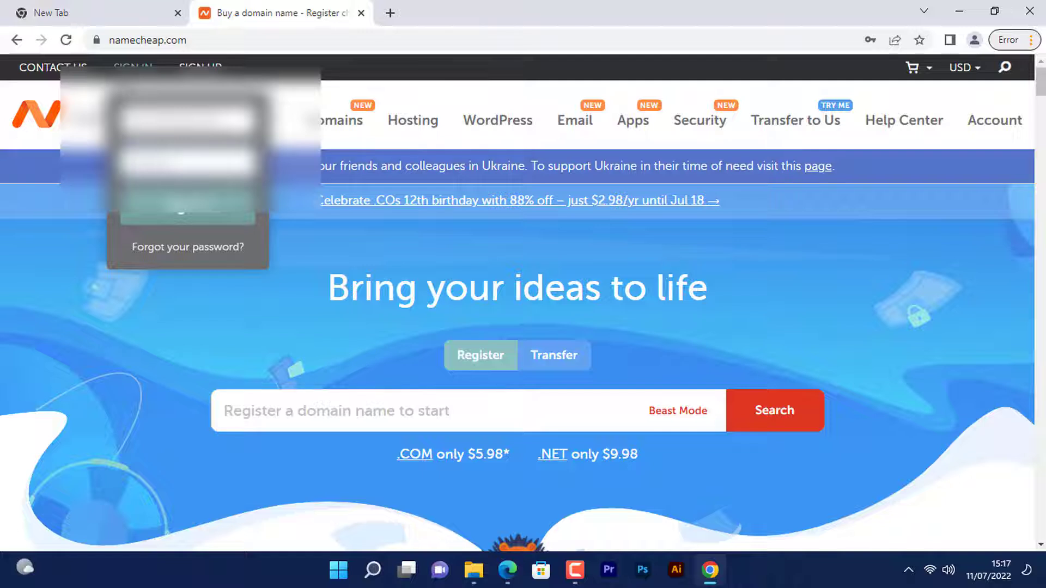
{"action": "key", "text": "Return"}
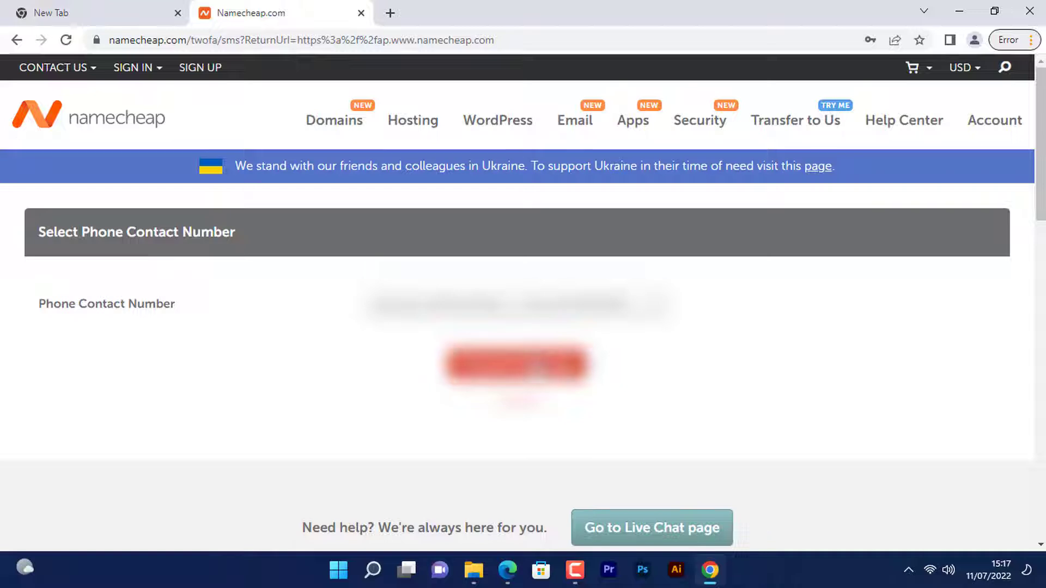
{"action": "left_click", "coordinate": [538, 365]}
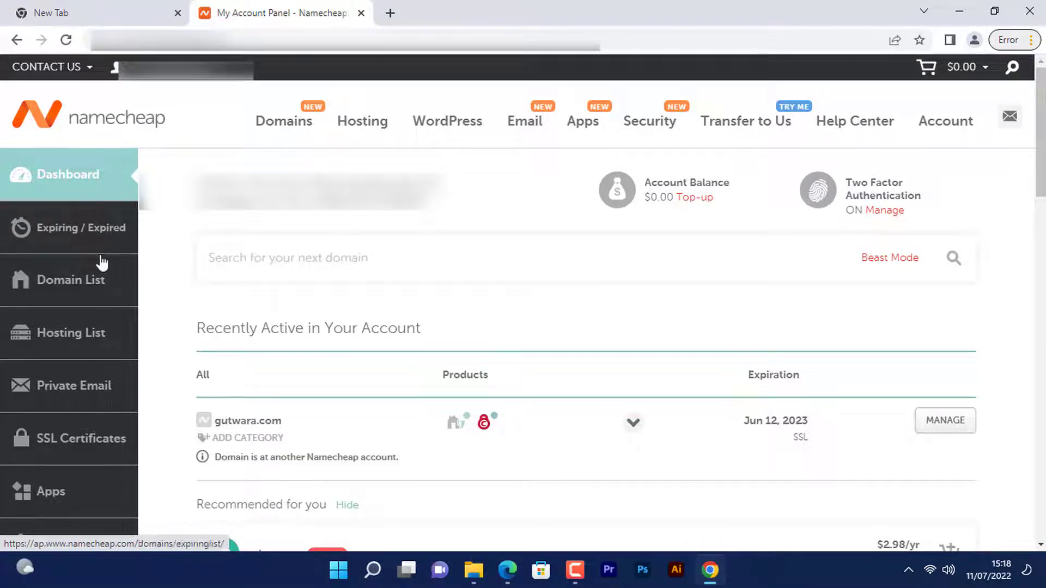
Step: Open the account's domain list and review the registered domains
{"action": "left_click", "coordinate": [86, 283]}
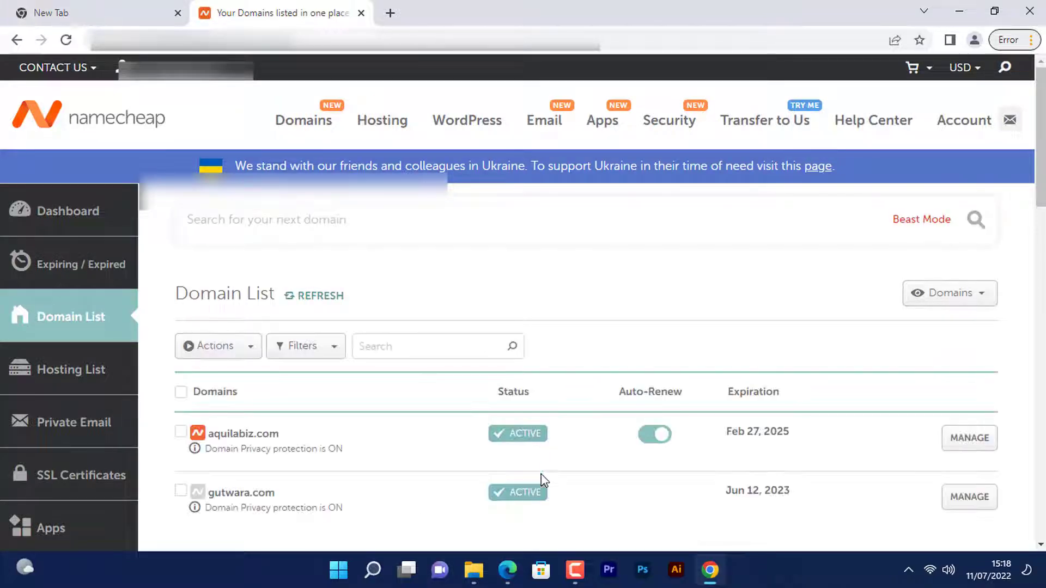
{"action": "scroll", "coordinate": [513, 503], "scroll_direction": "down", "scroll_amount": 4}
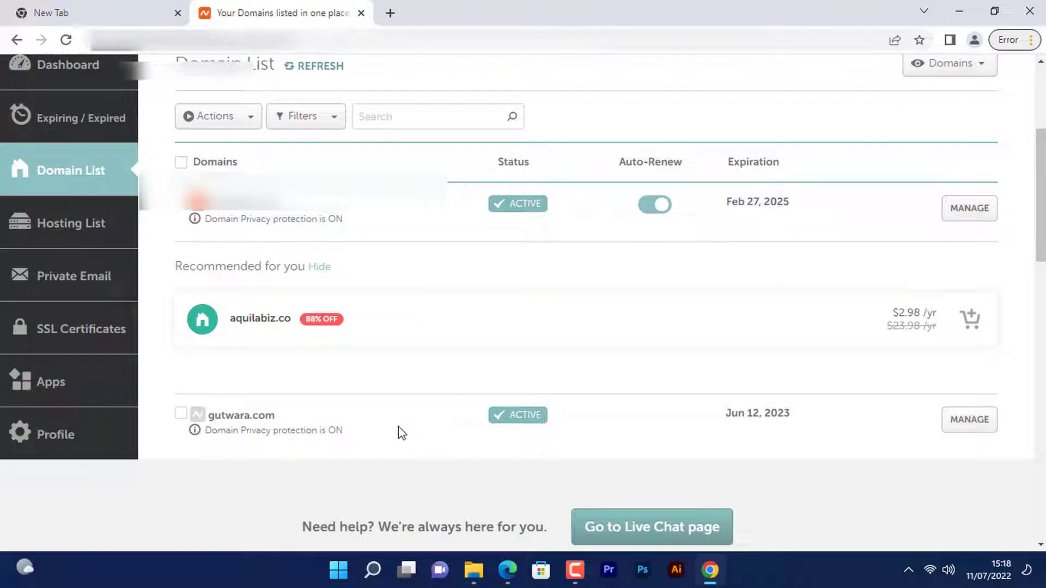
{"action": "scroll", "coordinate": [402, 433], "scroll_direction": "up", "scroll_amount": 3}
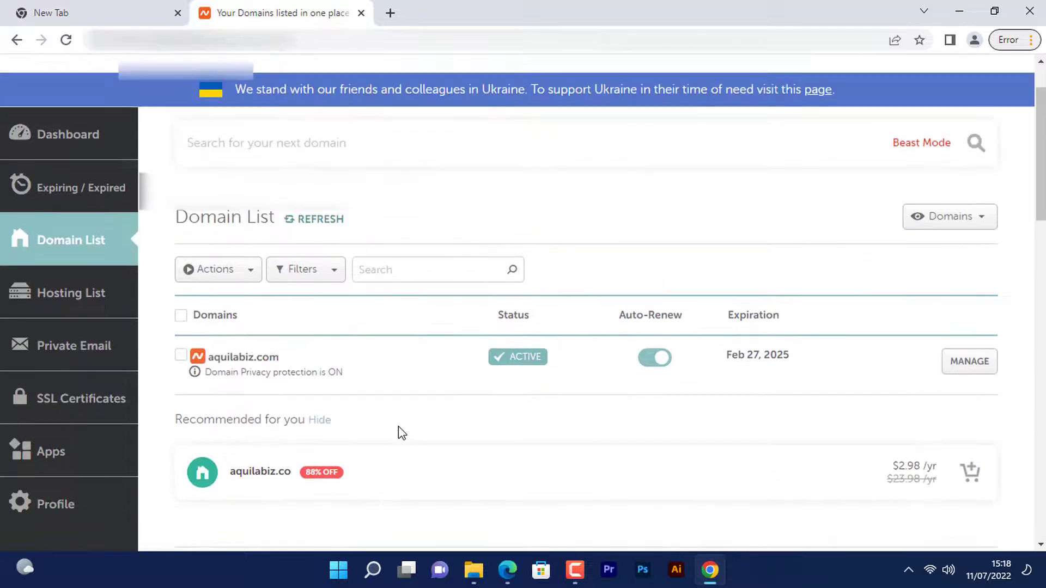
Step: Open the hosting list and launch cPanel for the aquilabiz.com Stellar Plus subscription
{"action": "left_click", "coordinate": [76, 299]}
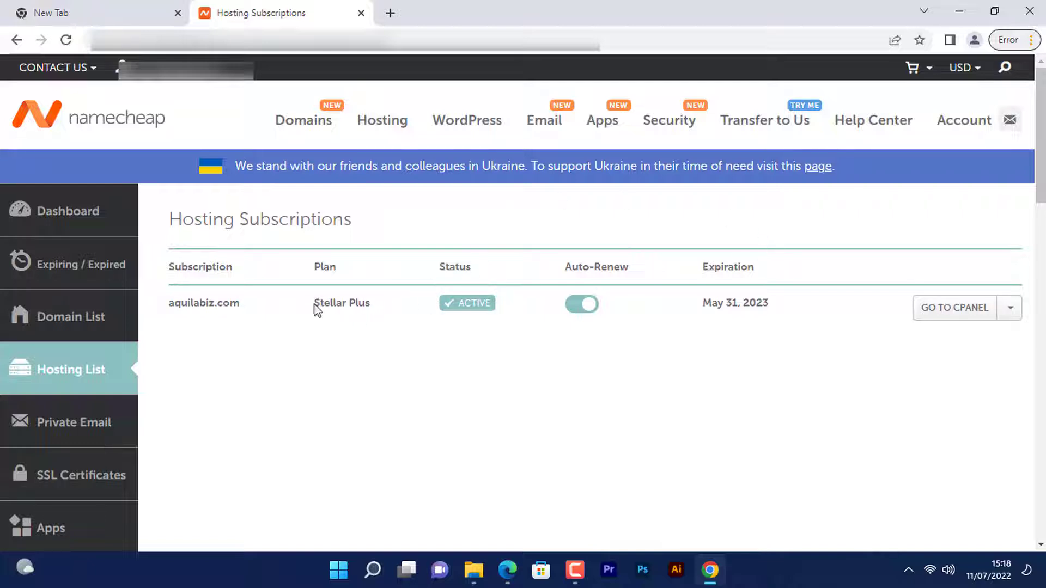
{"action": "left_click_drag", "start_coordinate": [315, 303], "coordinate": [378, 306]}
{"action": "left_click", "coordinate": [959, 318]}
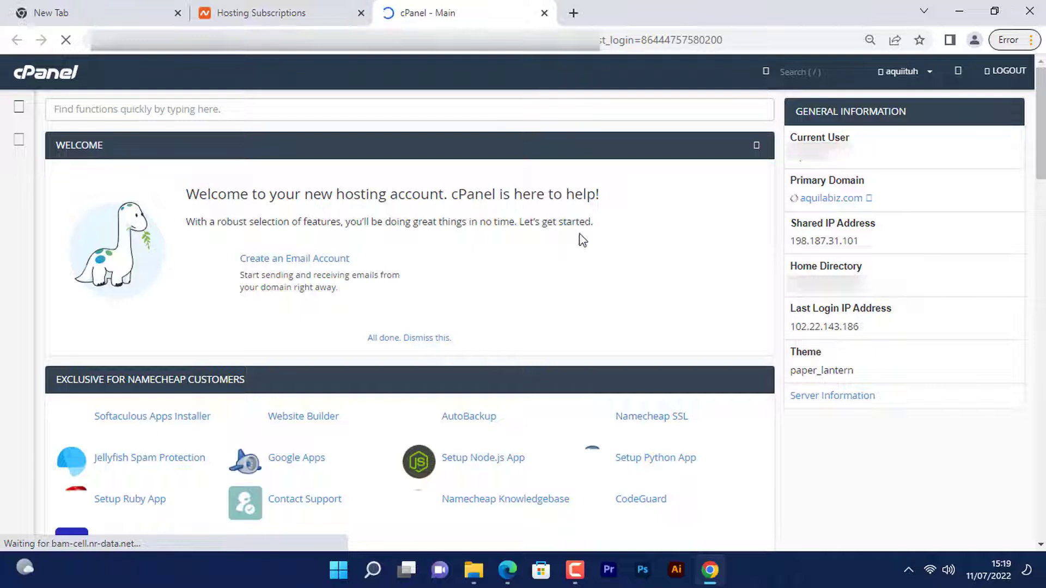
Step: View the live site of the primary domain aquilabiz.com from cPanel and check its page heading and address
{"action": "left_click", "coordinate": [847, 199]}
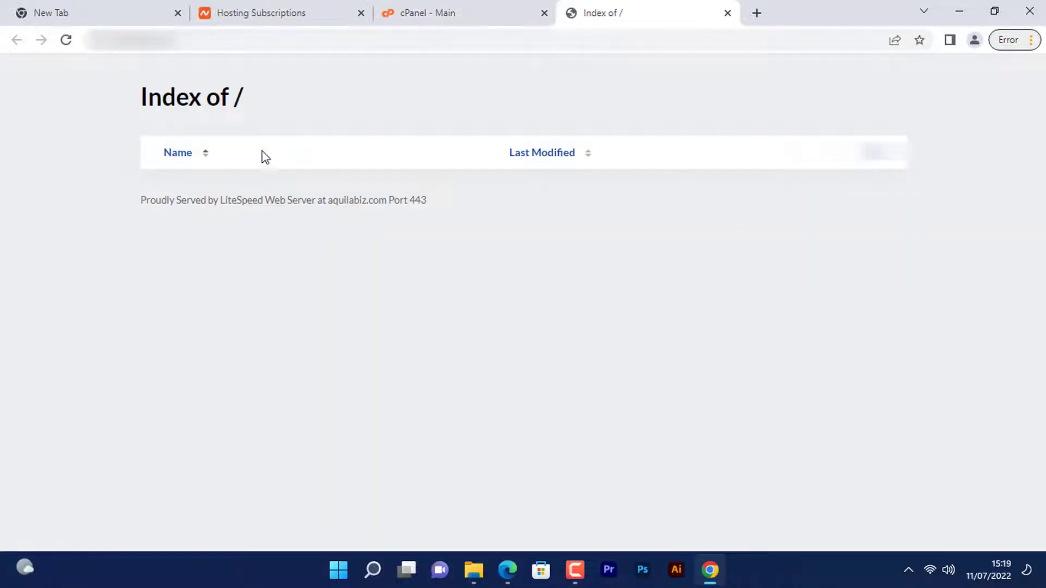
{"action": "left_click_drag", "start_coordinate": [163, 90], "coordinate": [338, 117]}
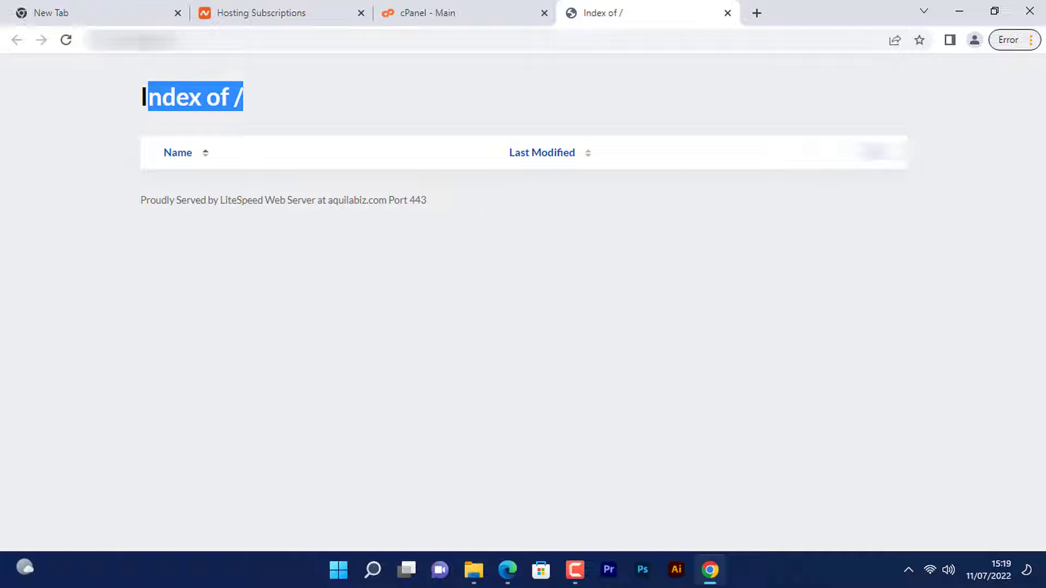
{"action": "left_click", "coordinate": [202, 39]}
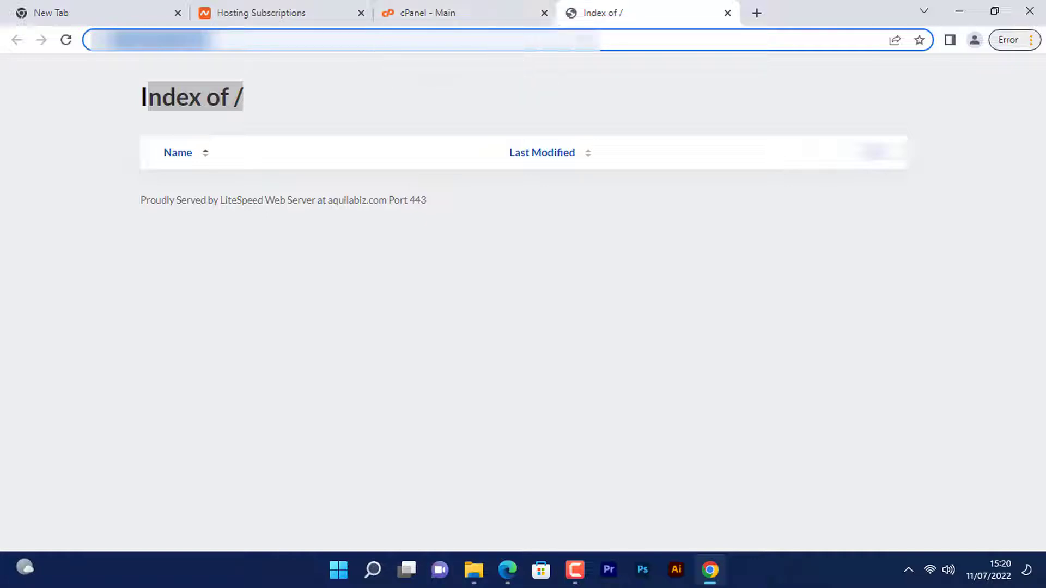
Step: Return to the cPanel main page, search its functions for "file ma" and open File Manager
{"action": "left_click", "coordinate": [467, 11]}
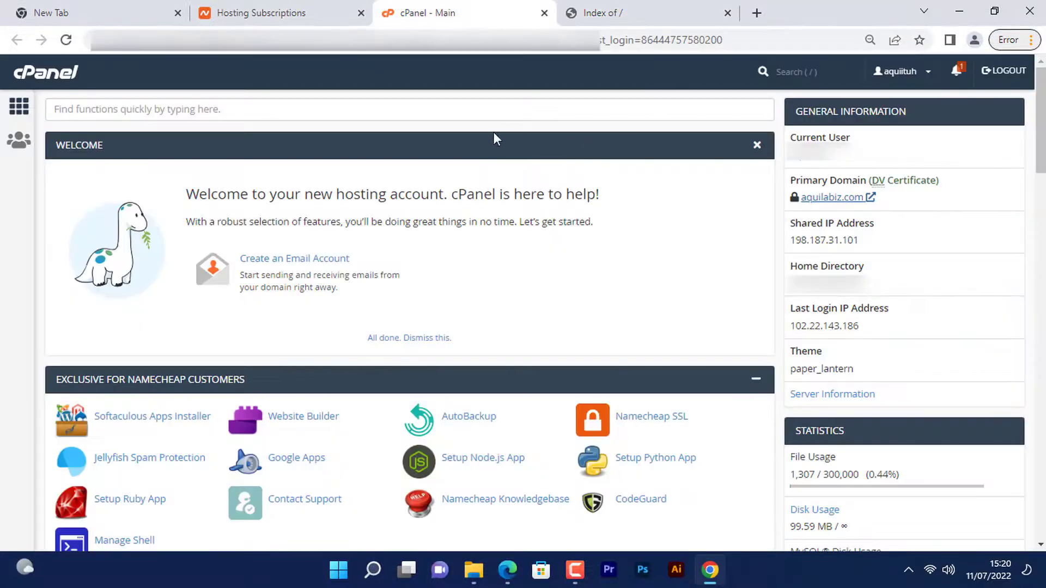
{"action": "left_click", "coordinate": [493, 118]}
{"action": "type", "text": "file ma"}
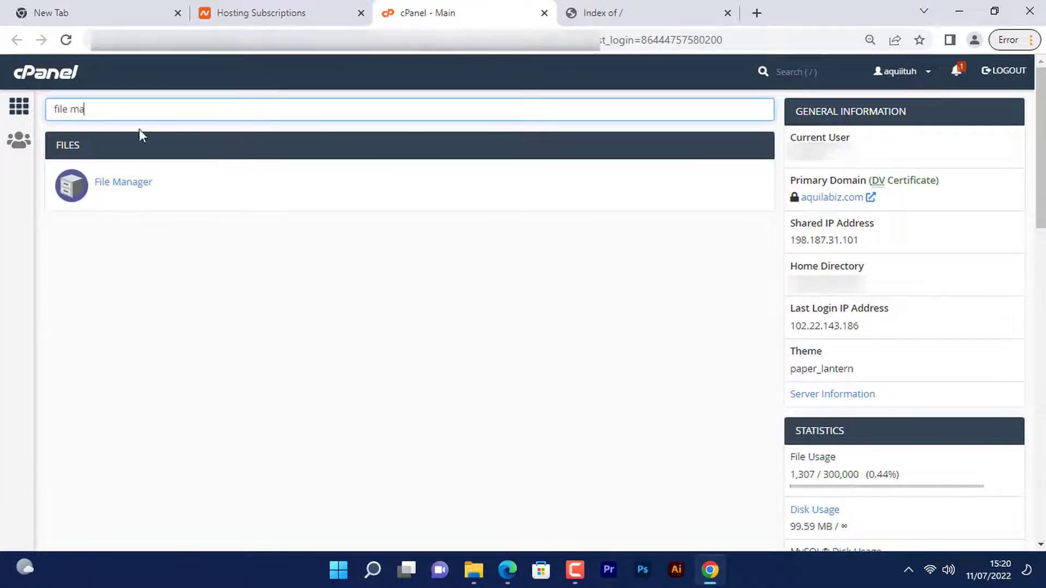
{"action": "left_click", "coordinate": [140, 180]}
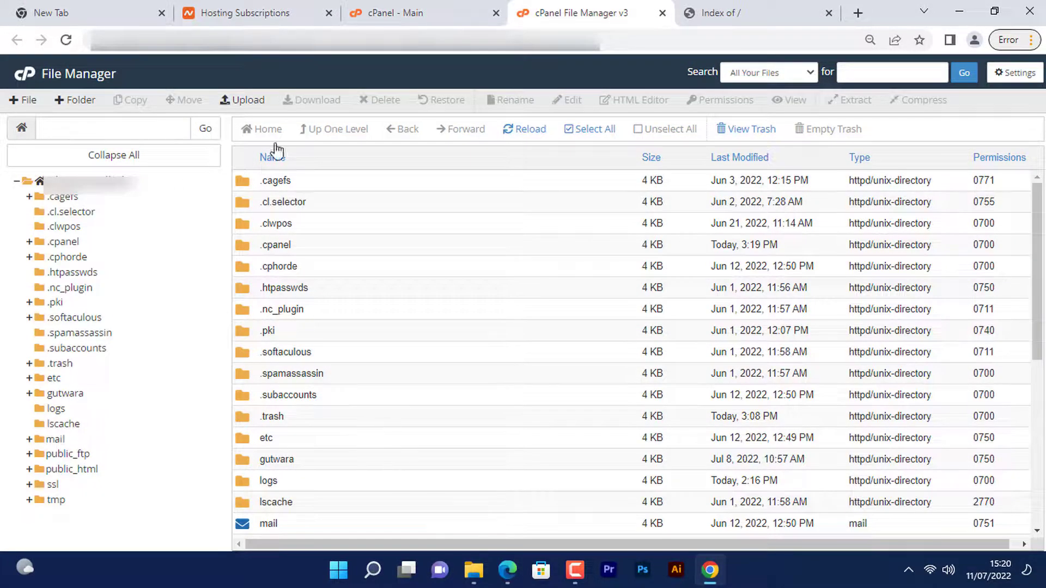
Step: Open the public_html folder in File Manager and bring up its file upload page
{"action": "scroll", "coordinate": [303, 331], "scroll_direction": "down", "scroll_amount": 2}
{"action": "scroll", "coordinate": [430, 430], "scroll_direction": "down", "scroll_amount": 3}
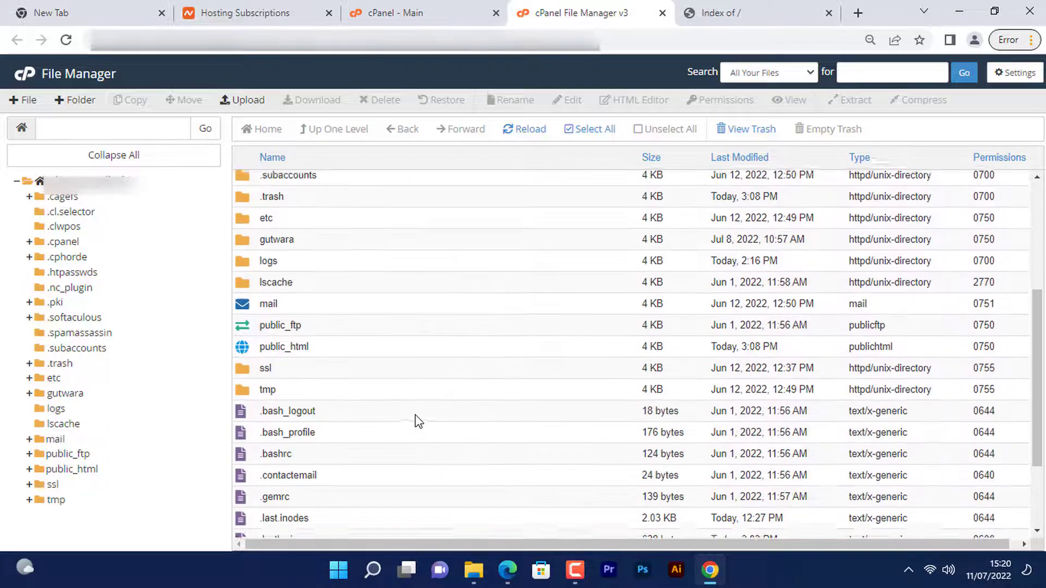
{"action": "double_click", "coordinate": [321, 342]}
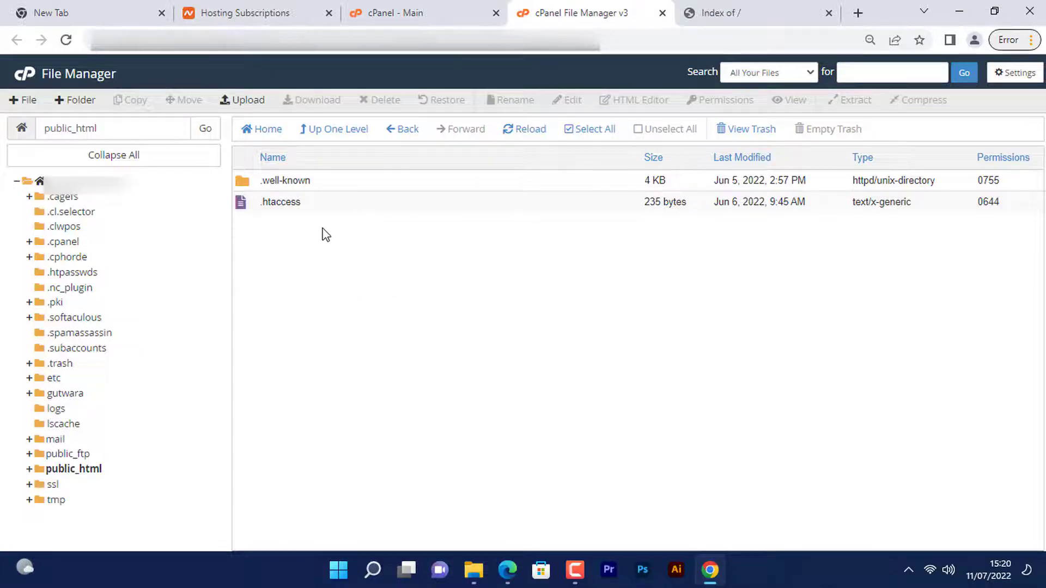
{"action": "left_click_drag", "start_coordinate": [322, 228], "coordinate": [402, 286]}
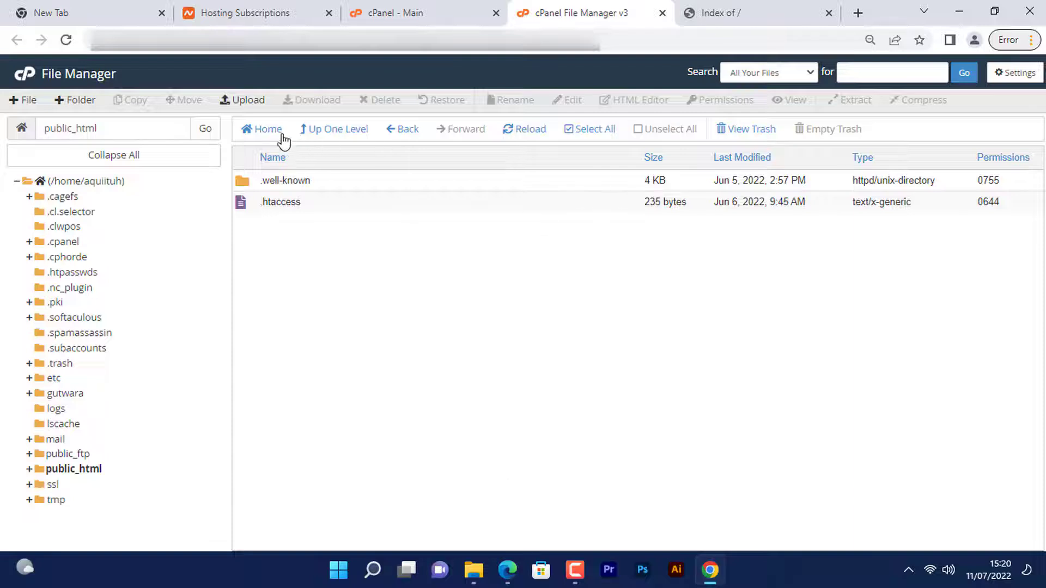
{"action": "left_click", "coordinate": [248, 101]}
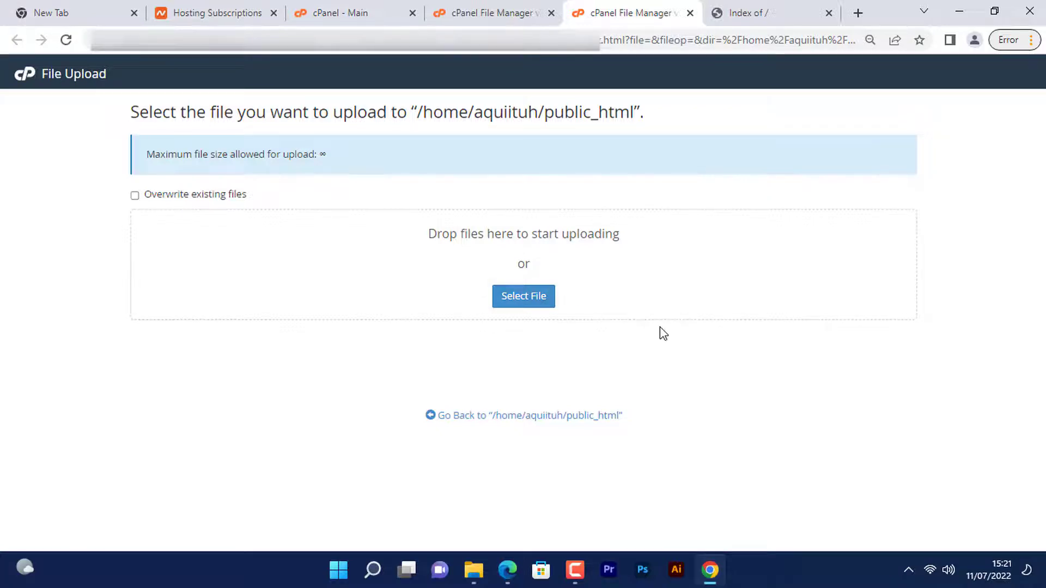
Step: Close the open web folder window, minimise the browser and compress the desktop's web folder into a ZIP file named web
{"action": "left_click", "coordinate": [487, 566]}
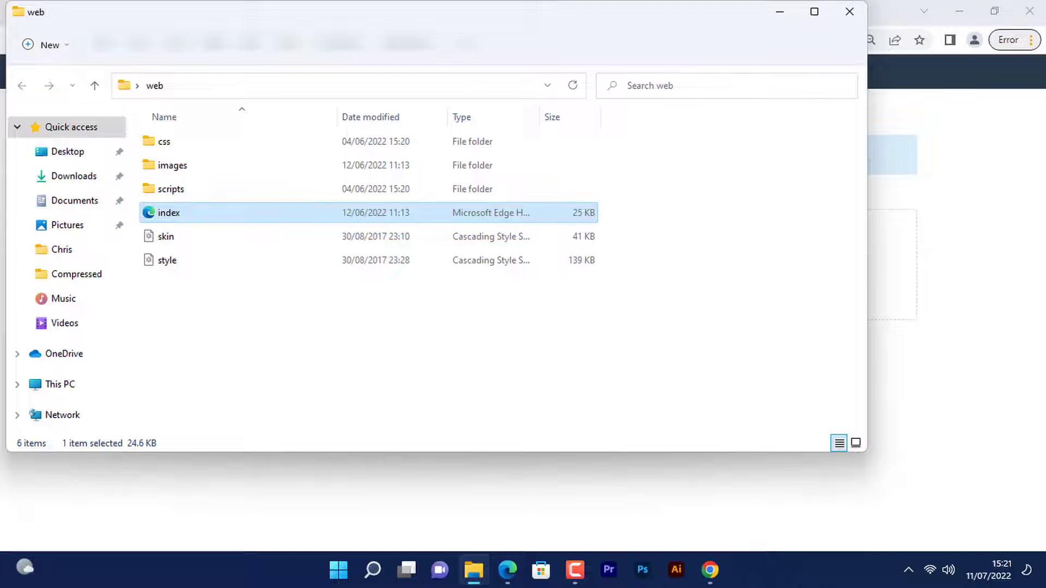
{"action": "left_click", "coordinate": [849, 11]}
{"action": "left_click", "coordinate": [960, 11]}
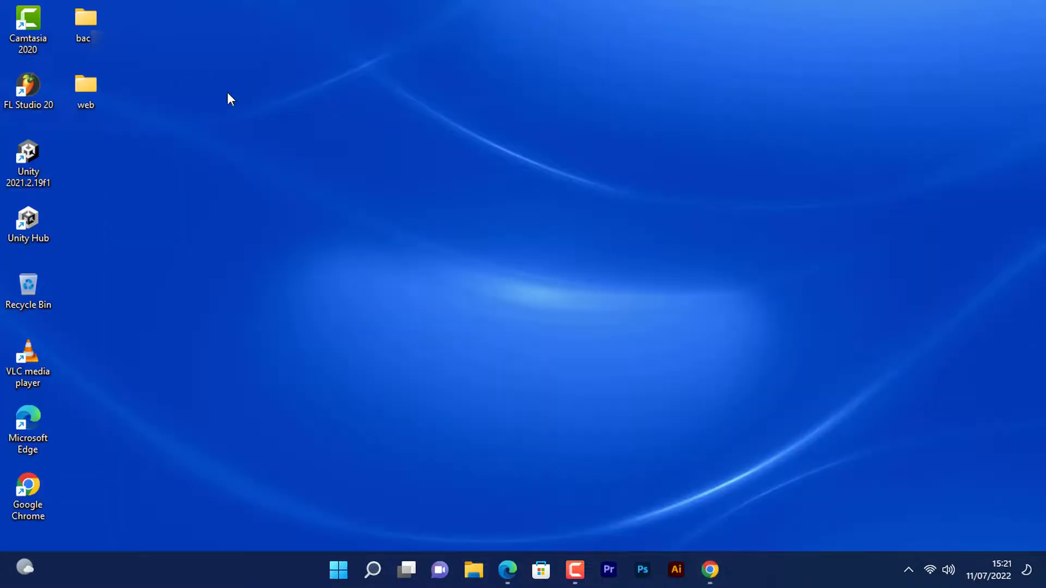
{"action": "right_click", "coordinate": [86, 83]}
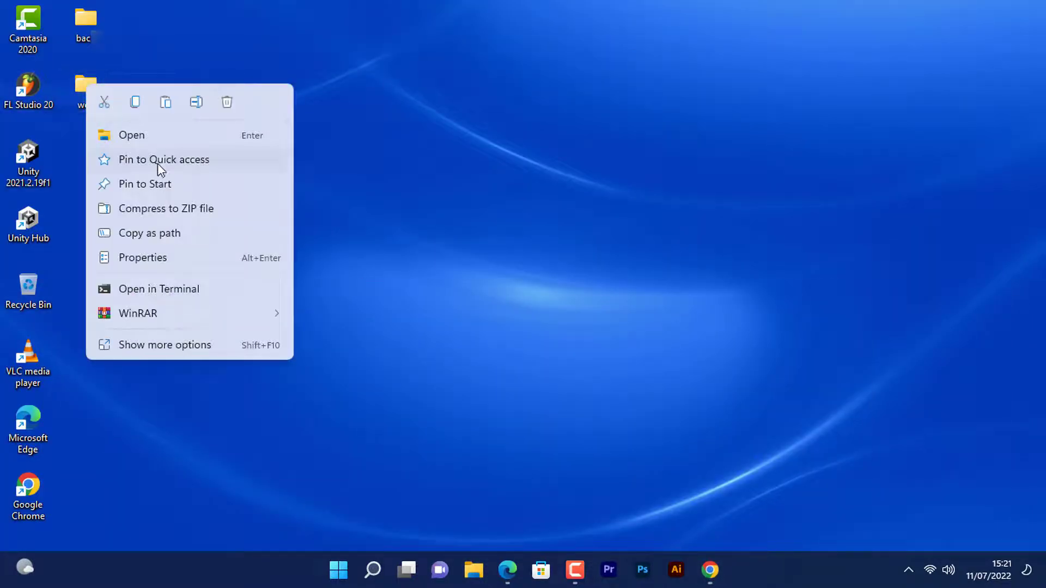
{"action": "left_click", "coordinate": [175, 209]}
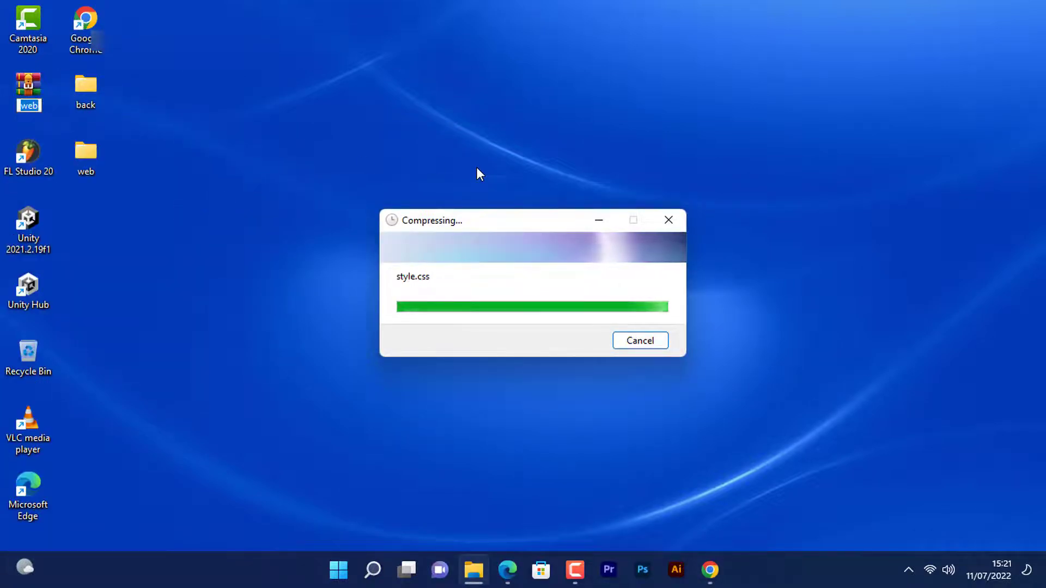
Step: Switch back to Chrome, upload web.zip from the Desktop to public_html and go back to that folder
{"action": "left_click", "coordinate": [710, 570]}
{"action": "left_click", "coordinate": [524, 296]}
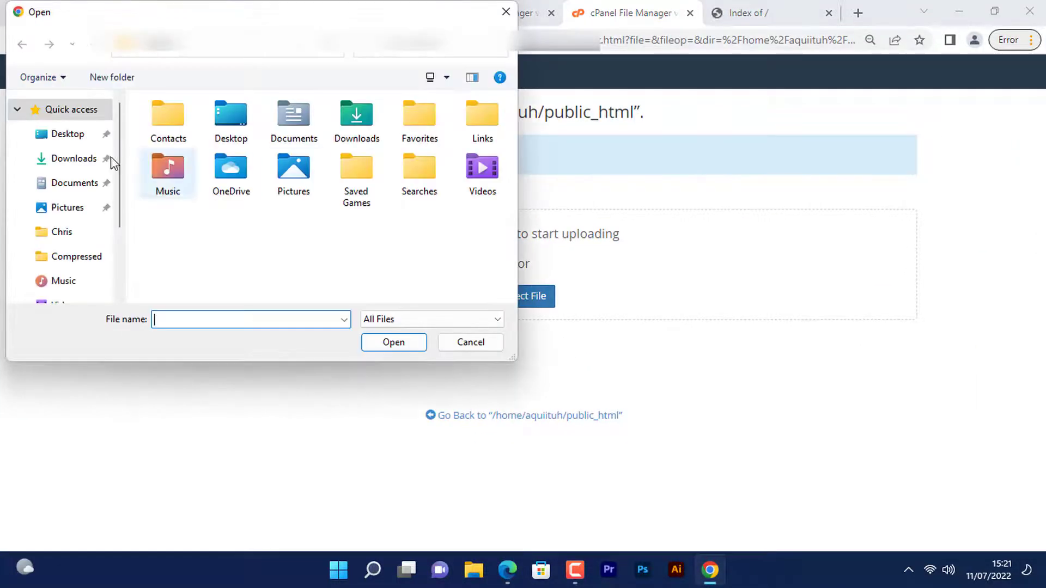
{"action": "left_click", "coordinate": [73, 139]}
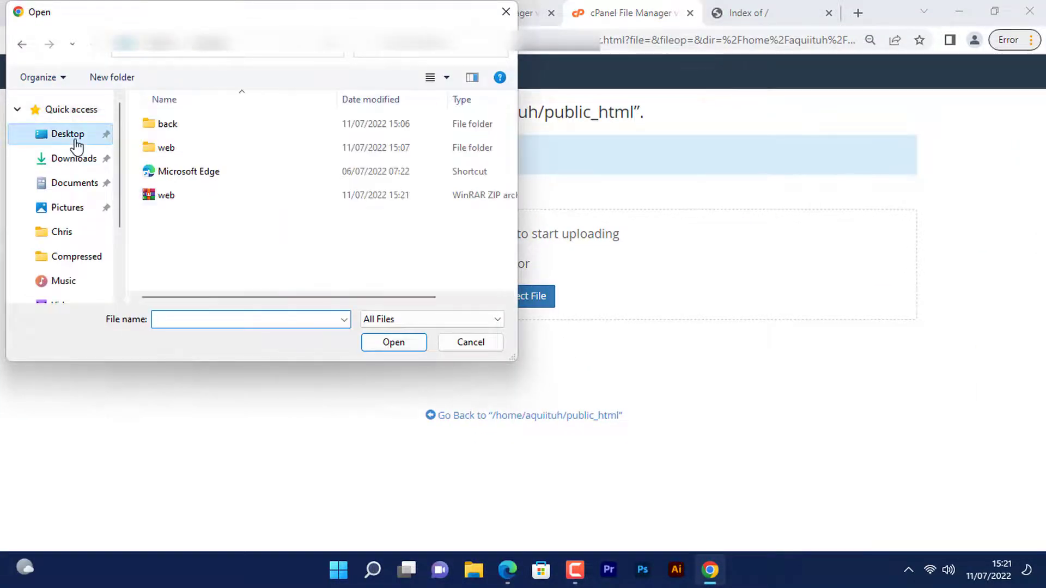
{"action": "double_click", "coordinate": [216, 198]}
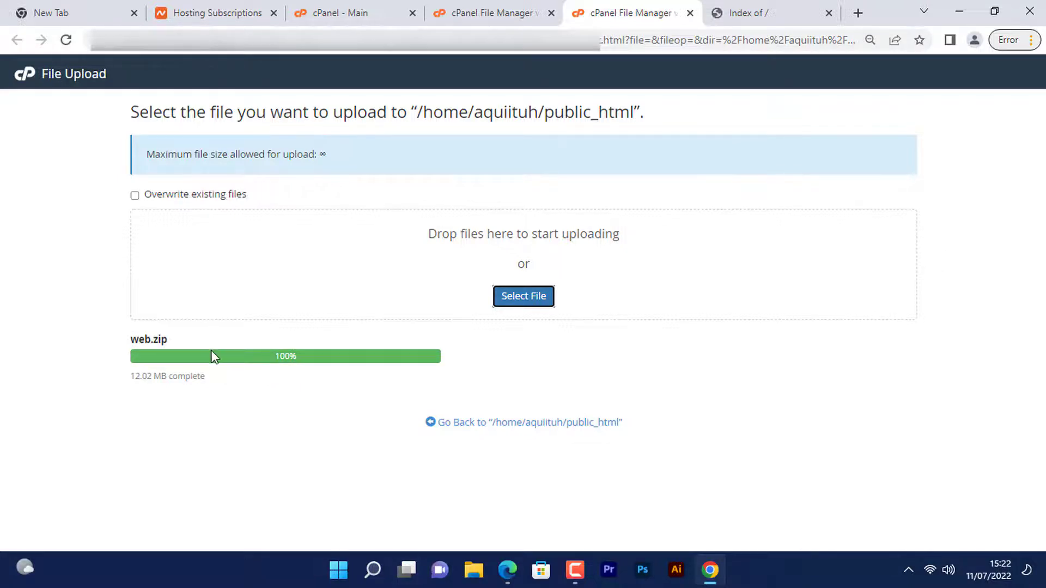
{"action": "left_click", "coordinate": [468, 424]}
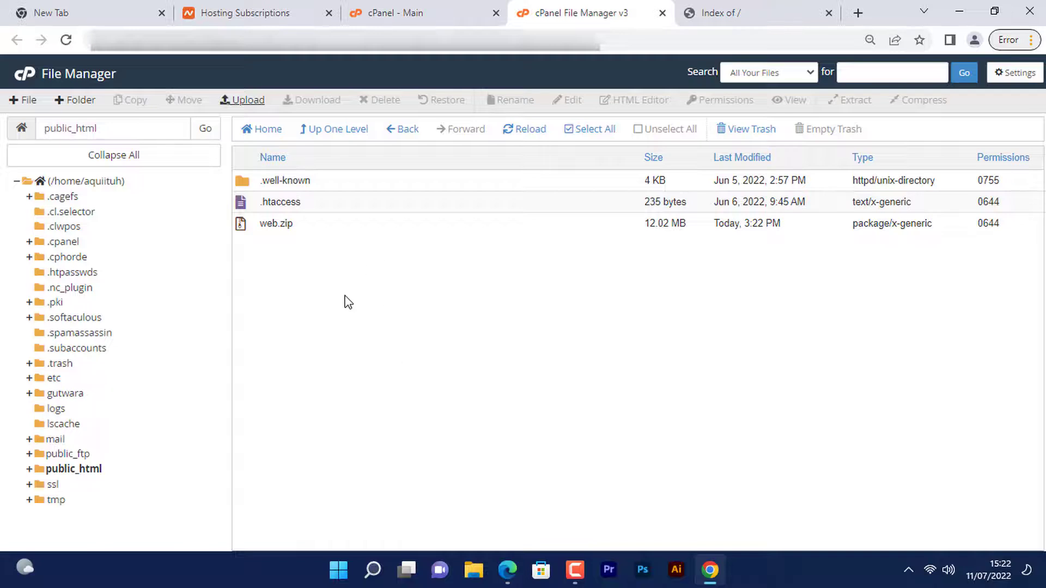
Step: Extract web.zip into /public_html, look through the extraction results and close them
{"action": "left_click", "coordinate": [268, 227]}
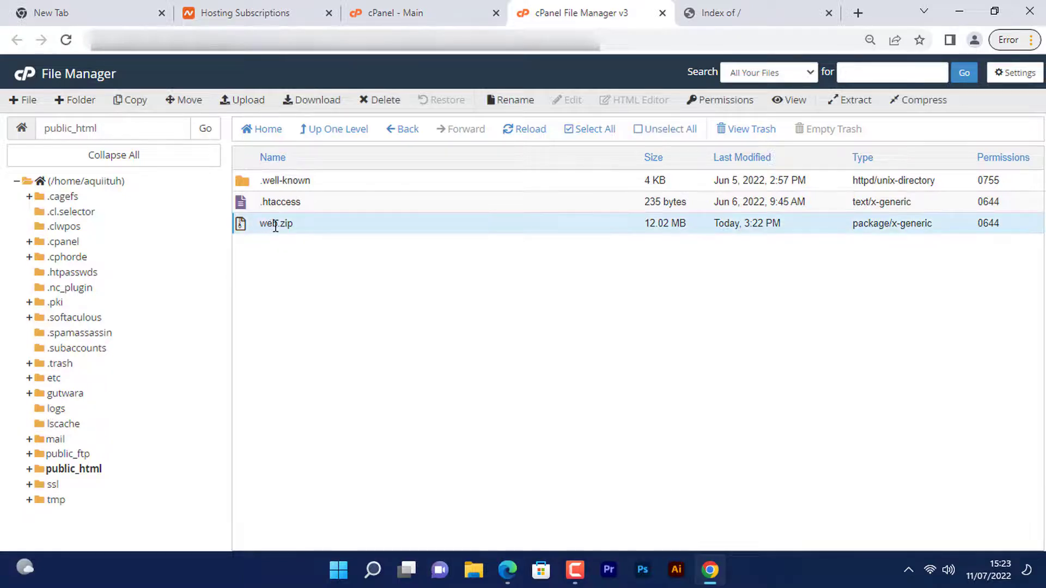
{"action": "right_click", "coordinate": [273, 224]}
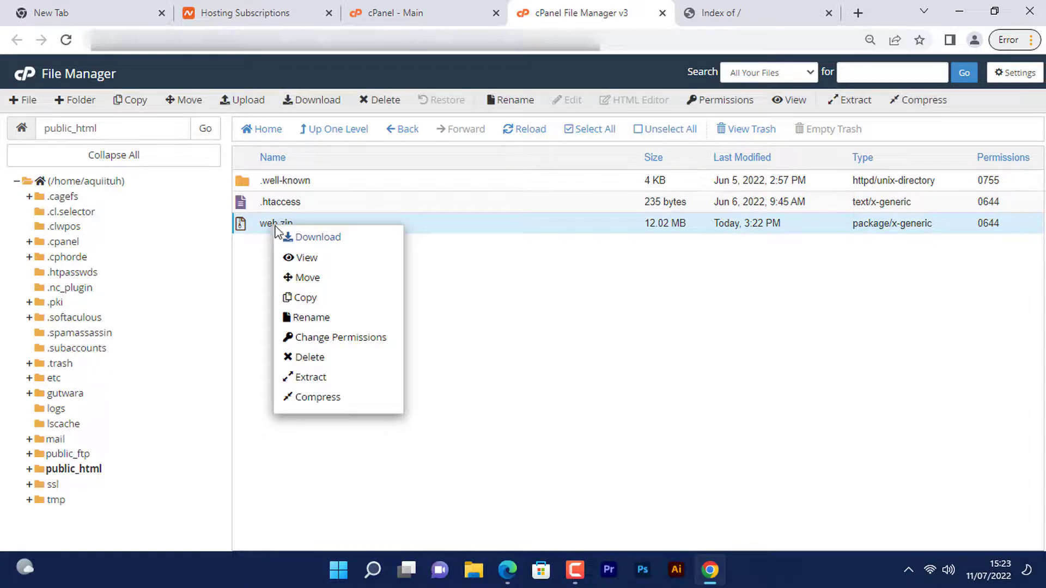
{"action": "left_click", "coordinate": [333, 378]}
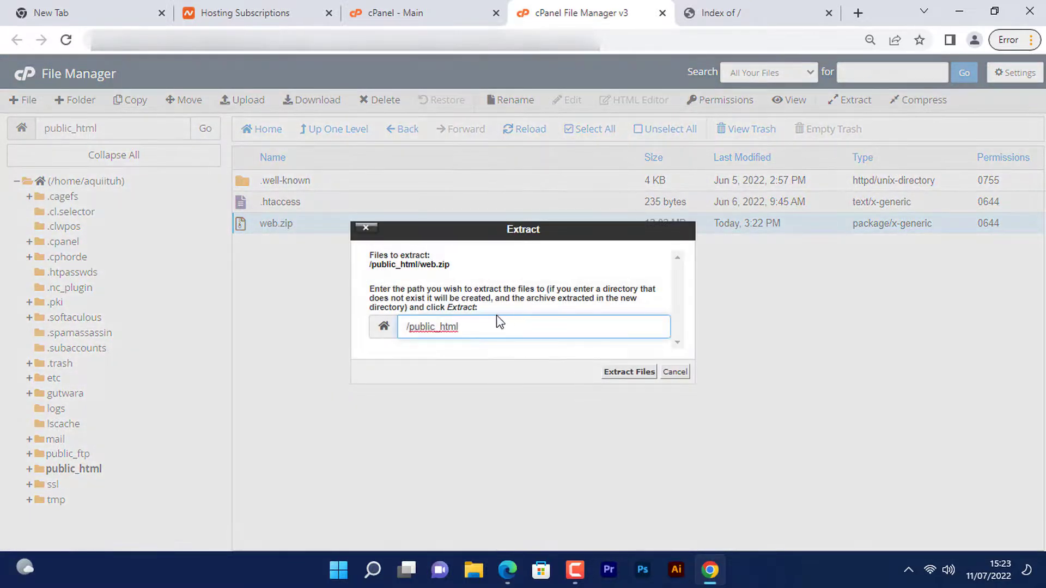
{"action": "left_click", "coordinate": [637, 376]}
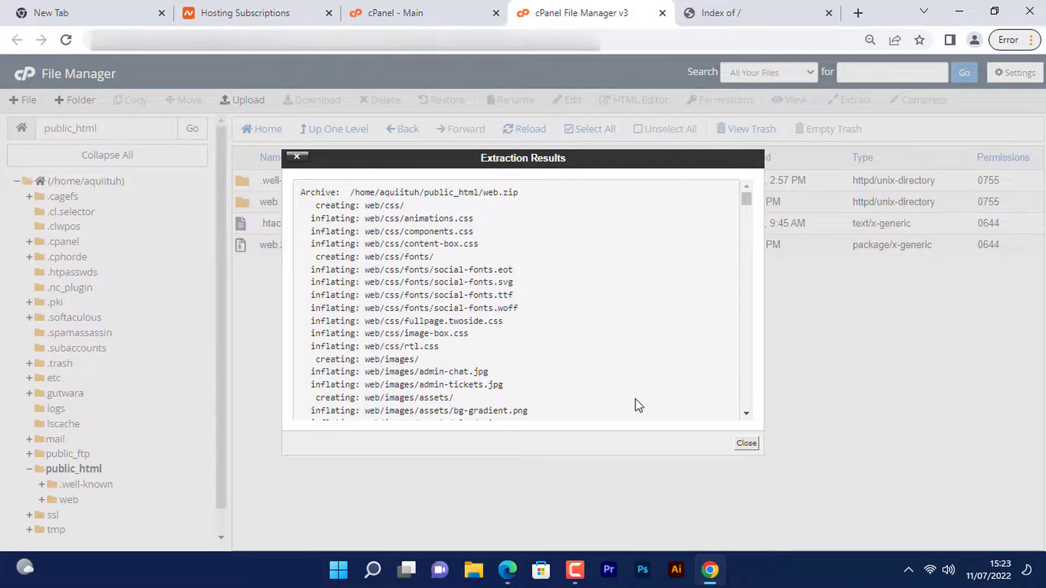
{"action": "scroll", "coordinate": [609, 394], "scroll_direction": "down", "scroll_amount": 5}
{"action": "scroll", "coordinate": [609, 394], "scroll_direction": "down", "scroll_amount": 15}
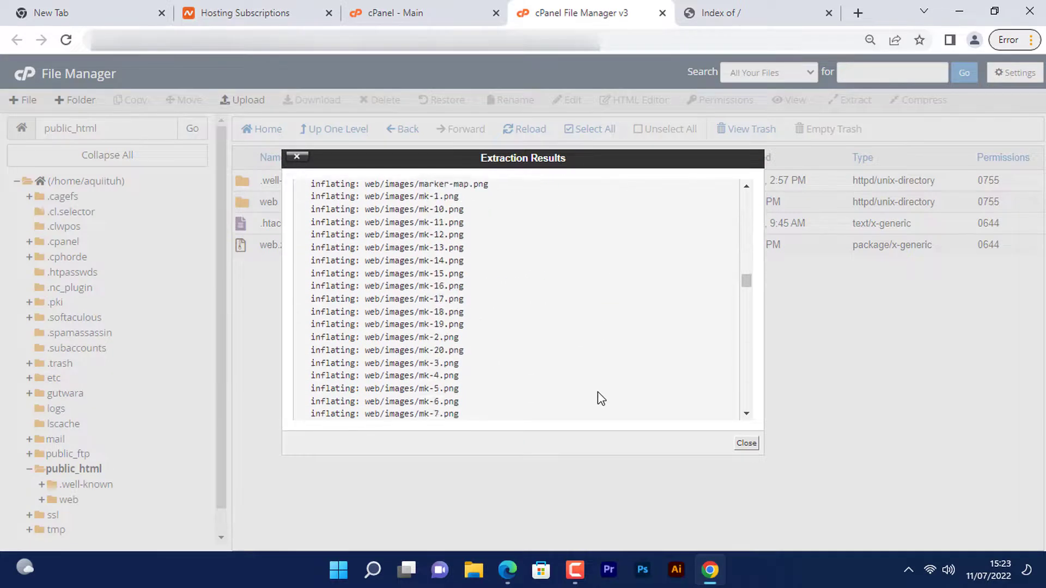
{"action": "scroll", "coordinate": [598, 395], "scroll_direction": "down", "scroll_amount": 15}
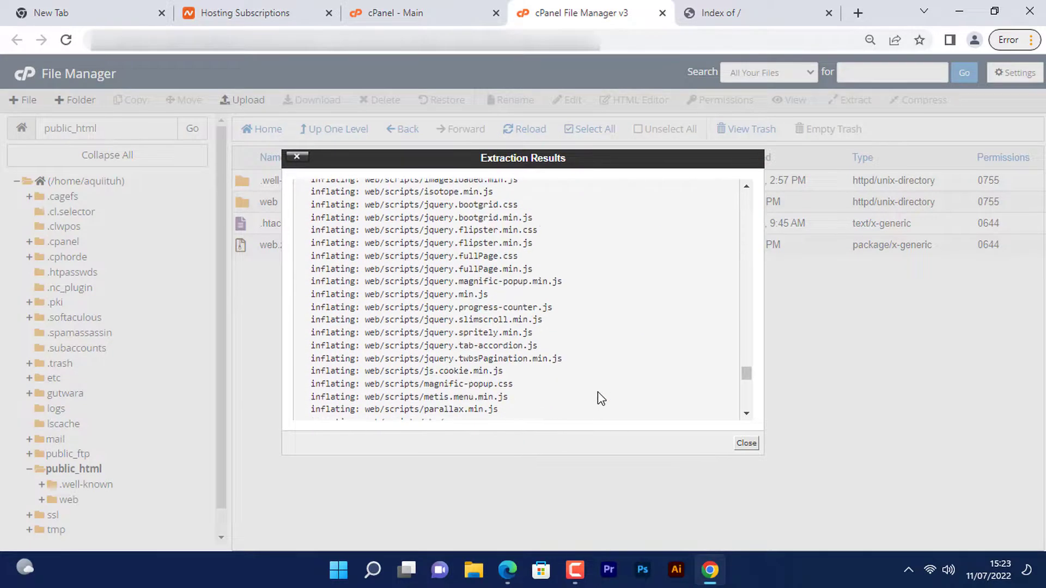
{"action": "scroll", "coordinate": [599, 398], "scroll_direction": "down", "scroll_amount": 5}
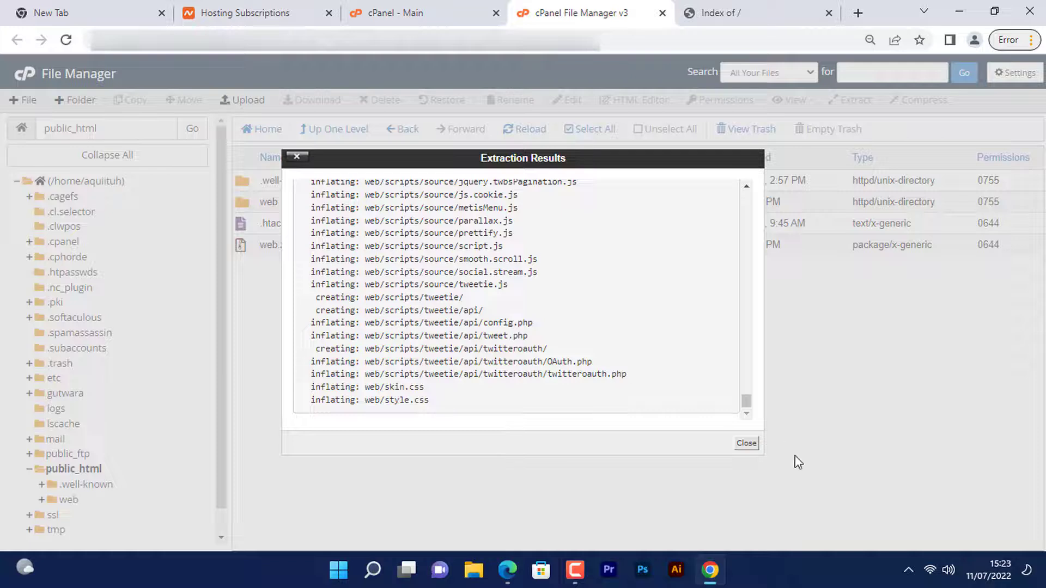
{"action": "left_click", "coordinate": [747, 444]}
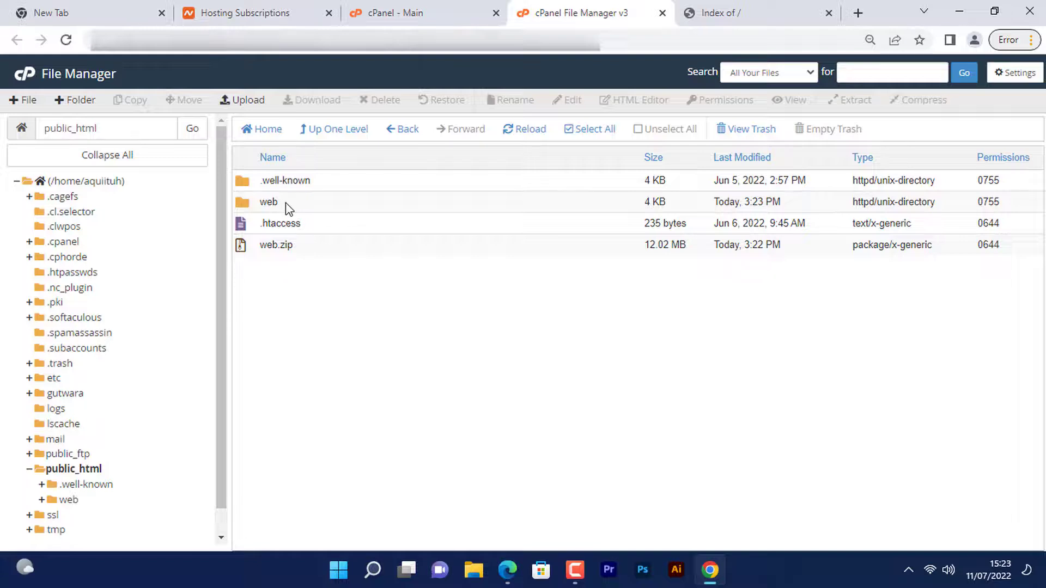
Step: Open the extracted web folder and move all its files and folders up into /public_html
{"action": "double_click", "coordinate": [291, 205]}
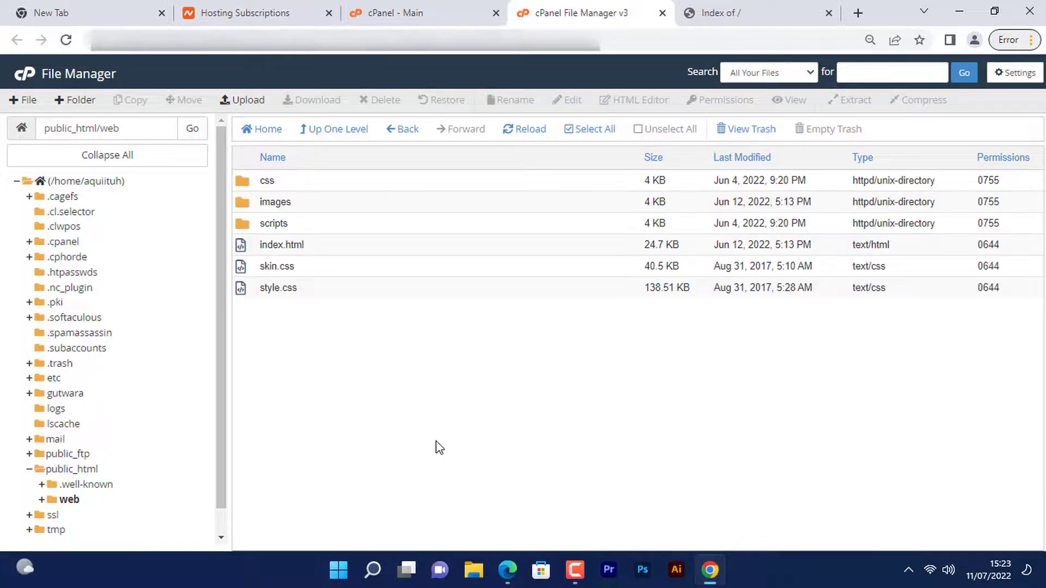
{"action": "mouse_move", "coordinate": [382, 377]}
{"action": "left_mouse_down"}
{"action": "mouse_move", "coordinate": [304, 257]}
{"action": "mouse_move", "coordinate": [378, 397]}
{"action": "left_mouse_up"}
{"action": "left_click", "coordinate": [378, 397]}
{"action": "left_click", "coordinate": [585, 141]}
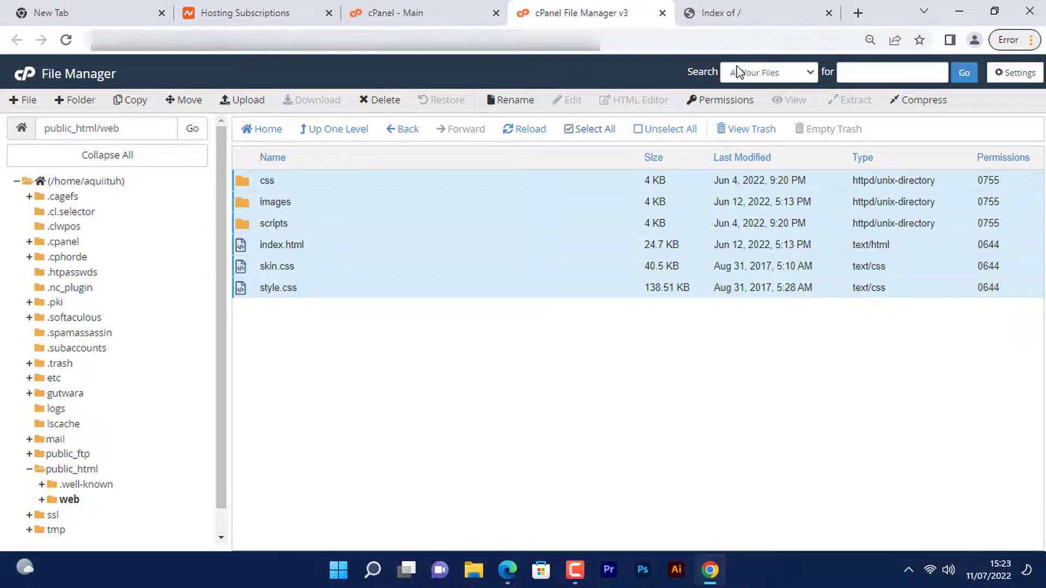
{"action": "left_click", "coordinate": [724, 13]}
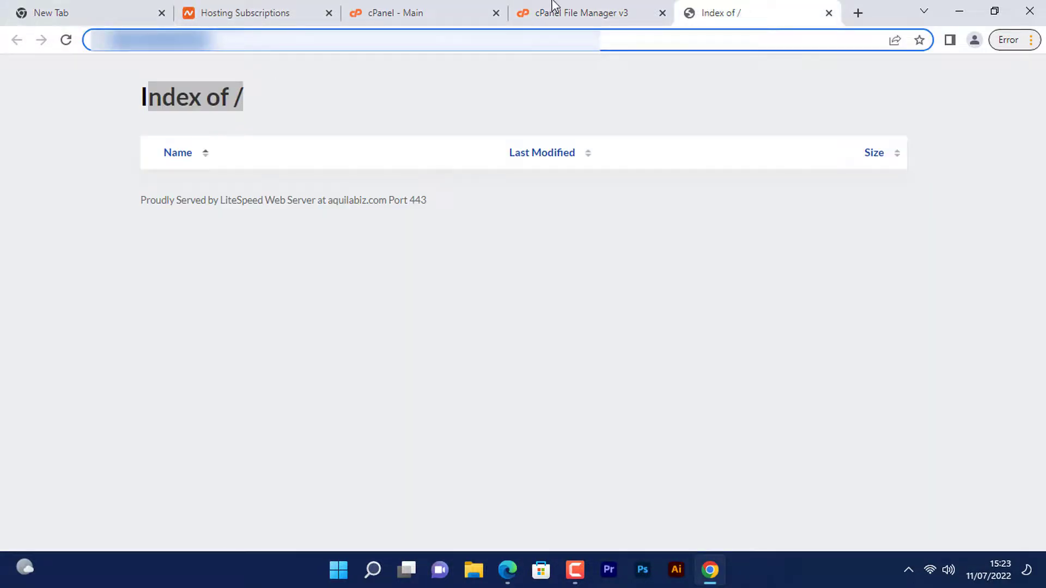
{"action": "left_click", "coordinate": [590, 2]}
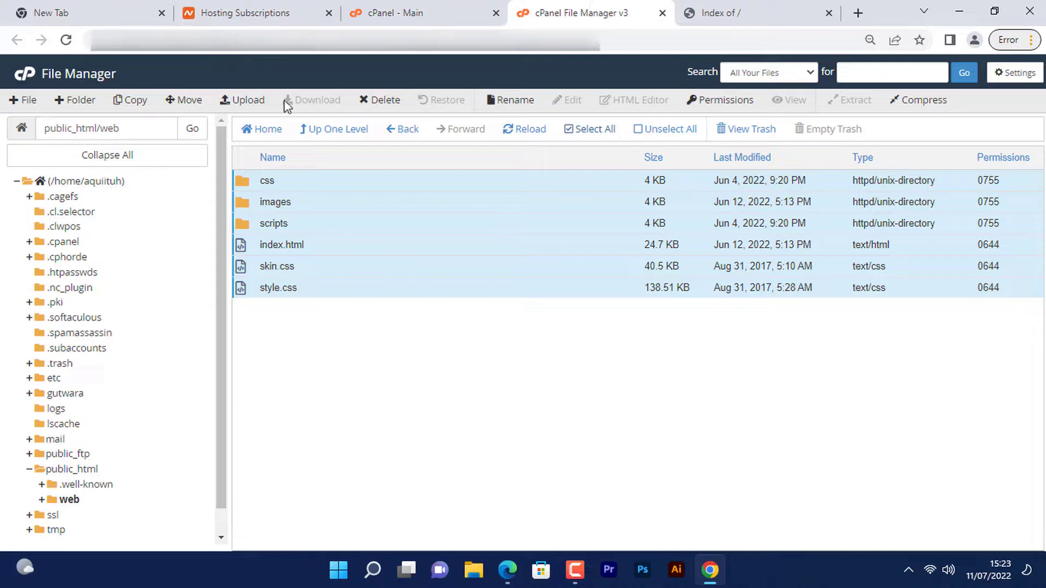
{"action": "left_click", "coordinate": [188, 105]}
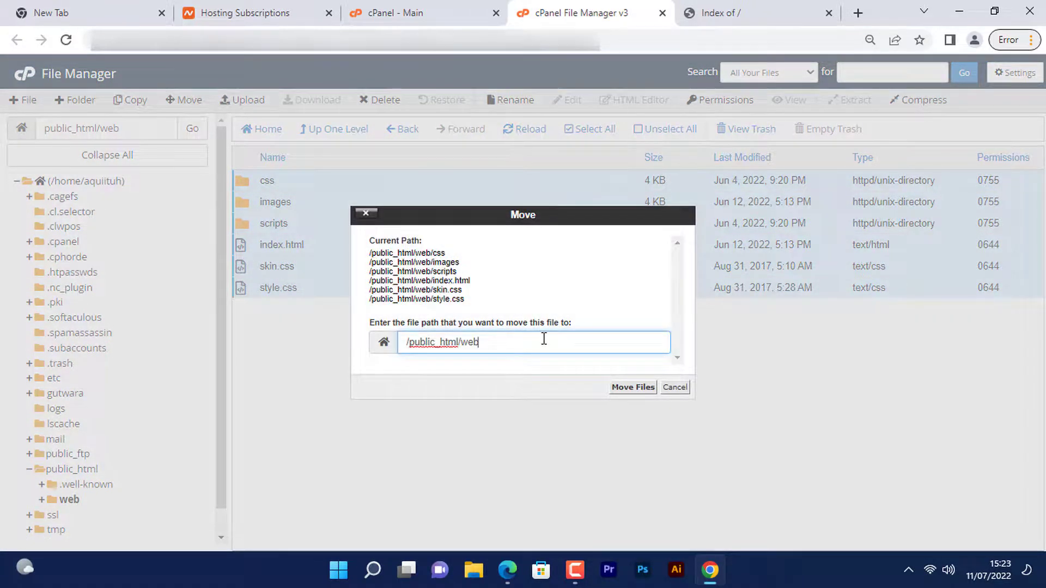
{"action": "left_click", "coordinate": [632, 388]}
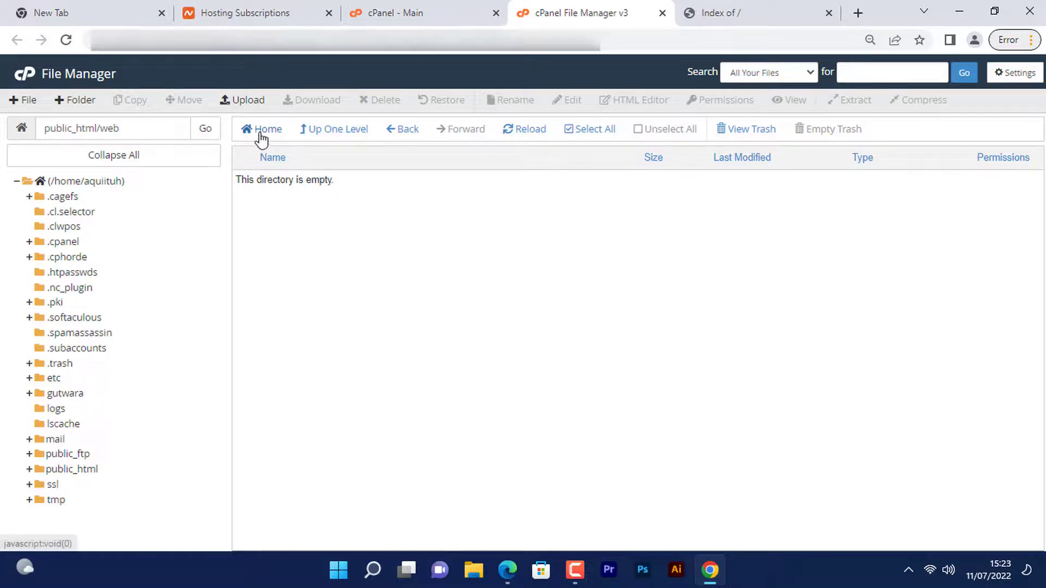
Step: Go up to the public_html folder and check the moved website files, including index.html and skin.css
{"action": "left_click", "coordinate": [332, 130]}
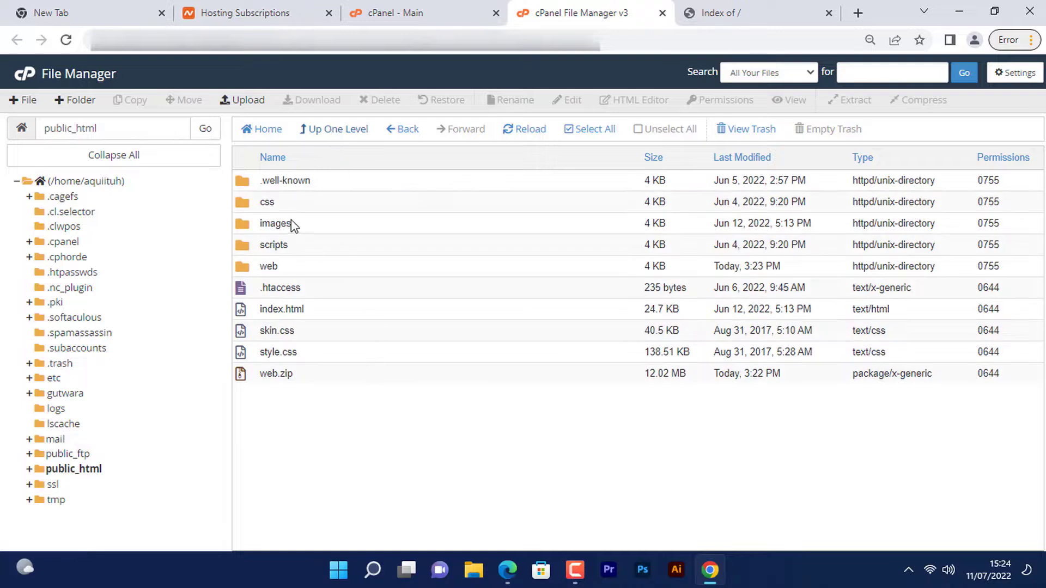
{"action": "left_click", "coordinate": [280, 309]}
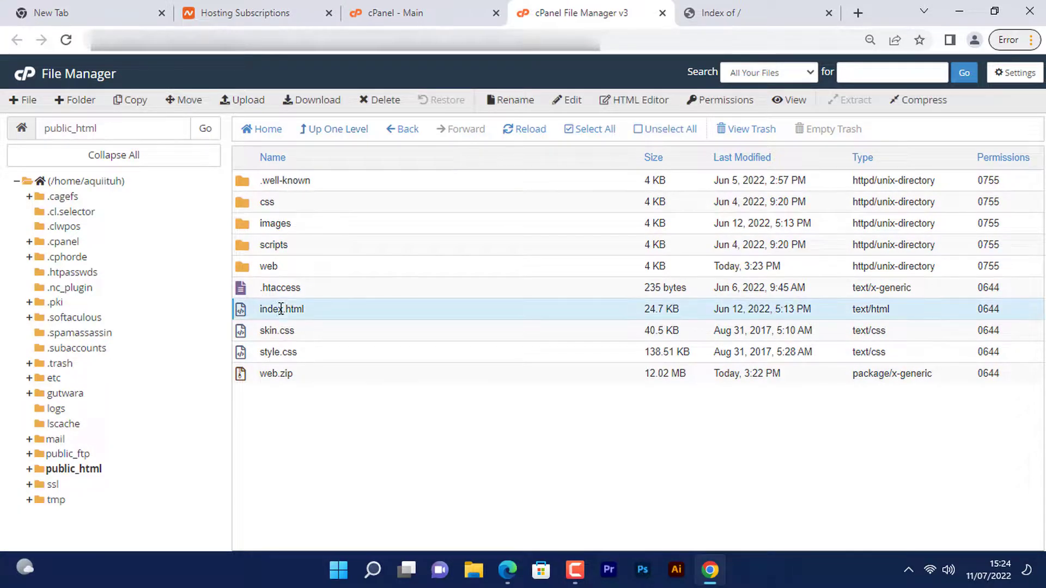
{"action": "left_click", "coordinate": [293, 333]}
{"action": "left_click_drag", "start_coordinate": [416, 536], "coordinate": [406, 469]}
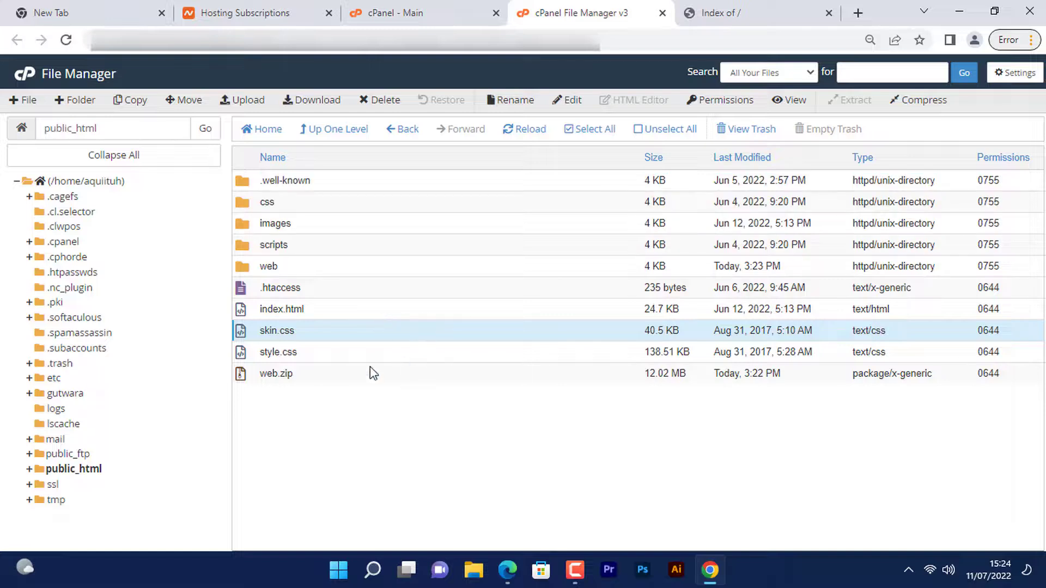
Step: Switch to the open aquilabiz.com page and reload it
{"action": "left_click", "coordinate": [775, 8]}
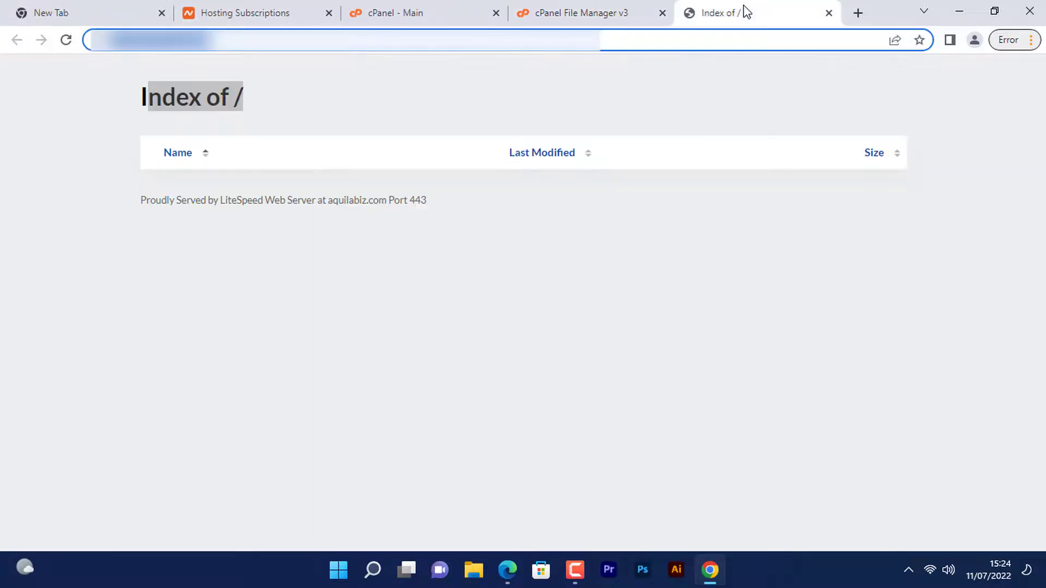
{"action": "right_click", "coordinate": [741, 9]}
{"action": "left_click", "coordinate": [793, 99]}
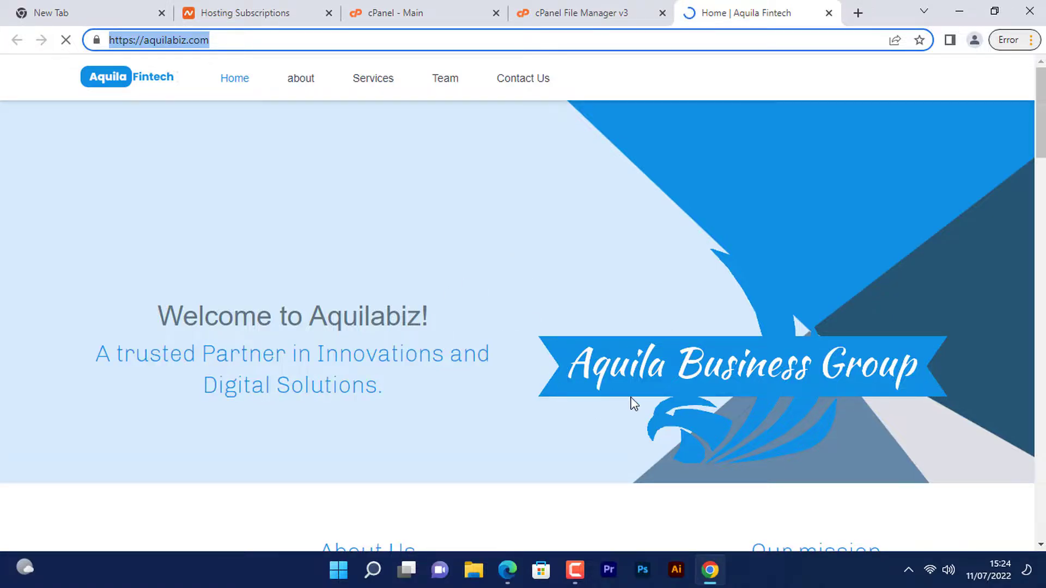
Step: Look through the published homepage's sections, from About Us and Our Services to Our Partners, Our team and the footer
{"action": "scroll", "coordinate": [634, 403], "scroll_direction": "down", "scroll_amount": 20}
{"action": "scroll", "coordinate": [534, 411], "scroll_direction": "up", "scroll_amount": 12}
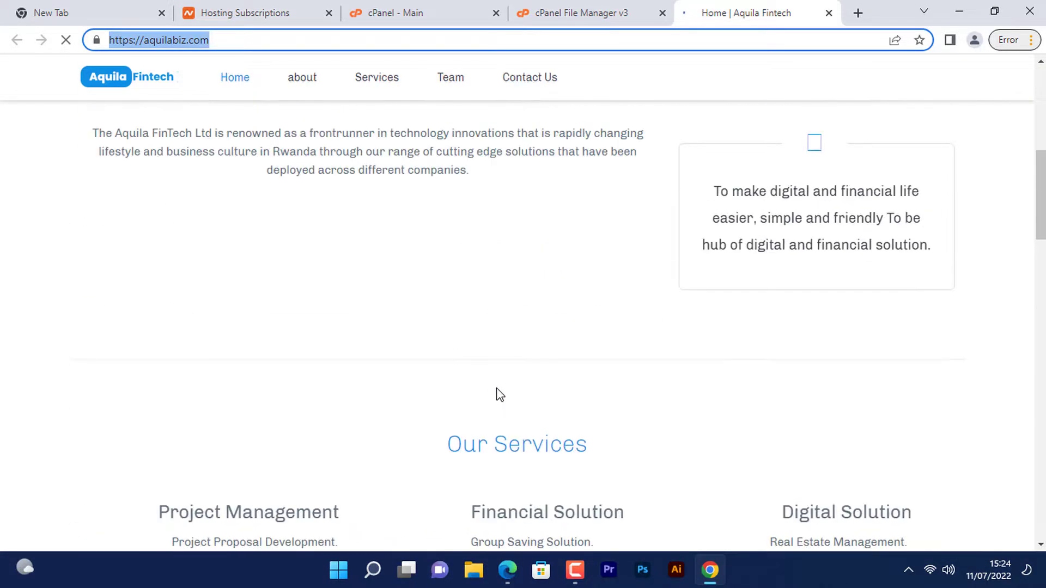
{"action": "scroll", "coordinate": [499, 393], "scroll_direction": "down", "scroll_amount": 15}
{"action": "scroll", "coordinate": [514, 398], "scroll_direction": "up", "scroll_amount": 17}
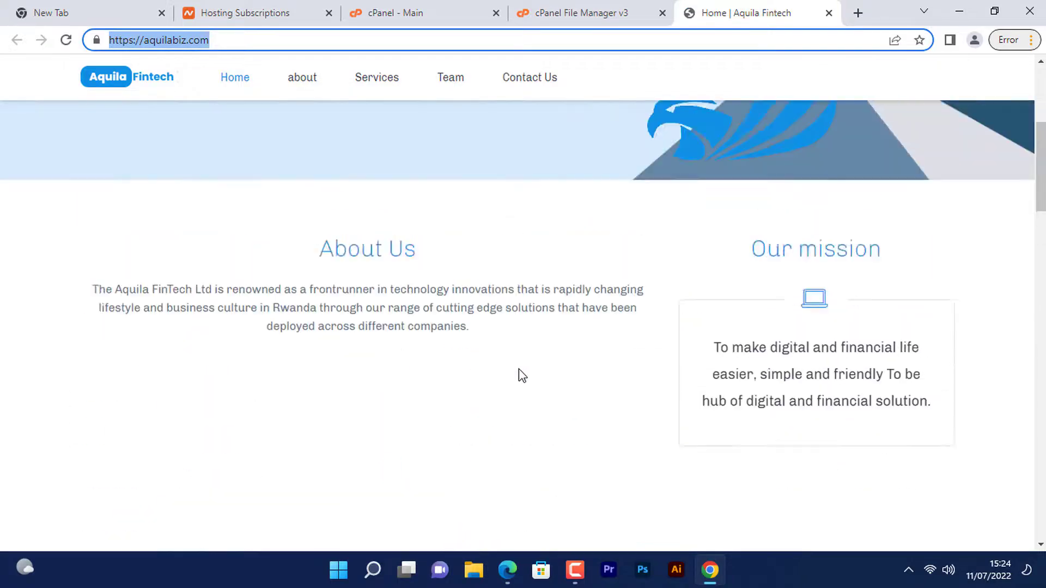
{"action": "scroll", "coordinate": [537, 322], "scroll_direction": "up", "scroll_amount": 5}
{"action": "scroll", "coordinate": [533, 382], "scroll_direction": "down", "scroll_amount": 15}
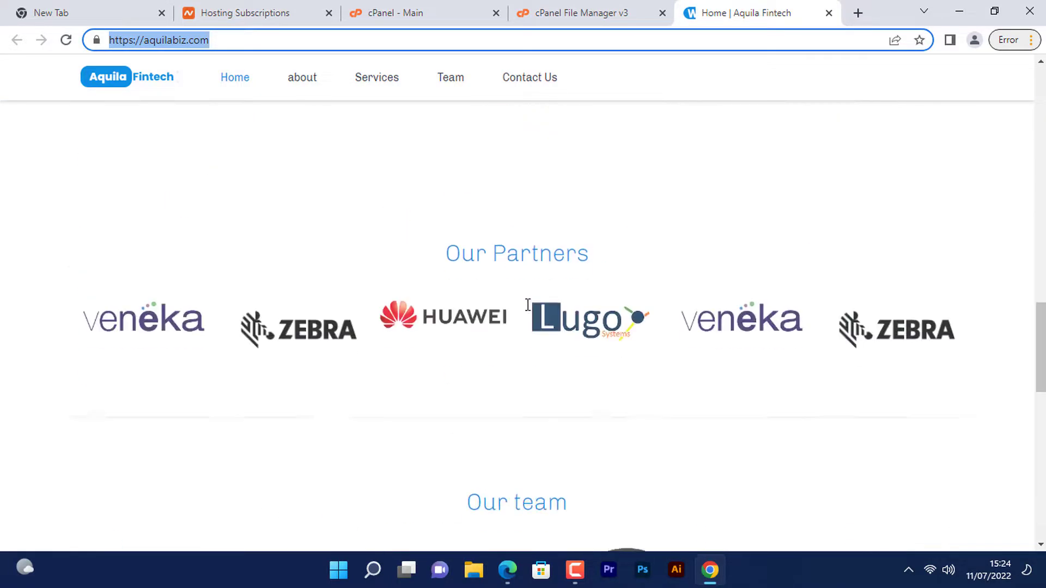
{"action": "scroll", "coordinate": [495, 305], "scroll_direction": "down", "scroll_amount": 8}
{"action": "scroll", "coordinate": [453, 292], "scroll_direction": "up", "scroll_amount": 7}
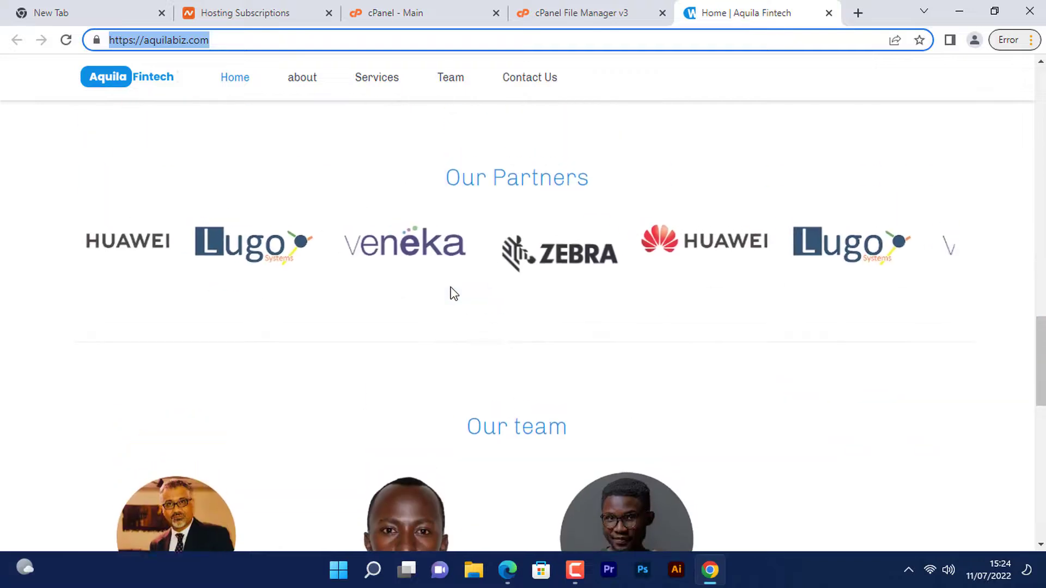
{"action": "scroll", "coordinate": [469, 315], "scroll_direction": "down", "scroll_amount": 10}
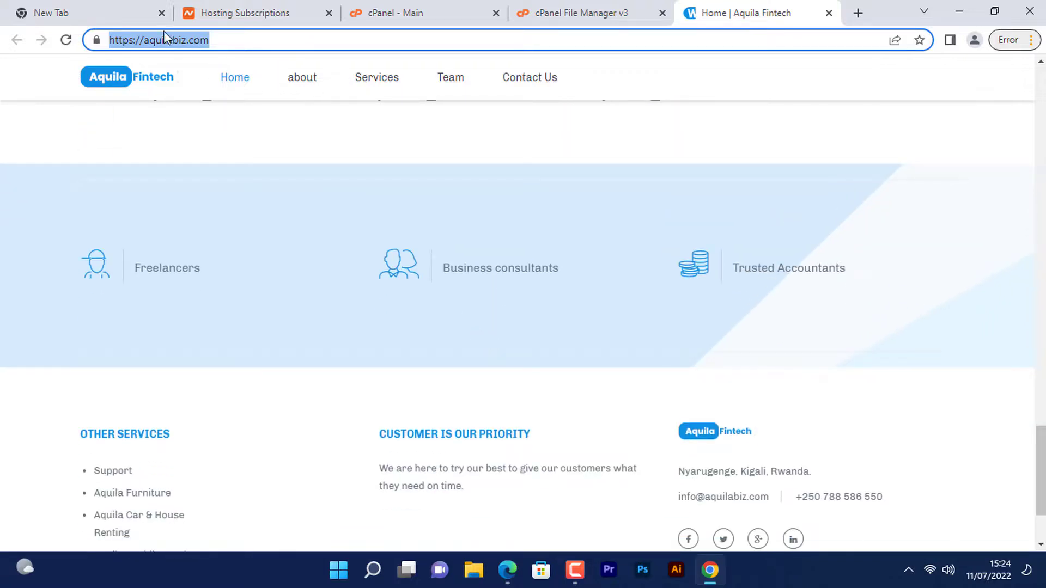
Step: Highlight the site's full web address and view the homepage's welcome banner again
{"action": "double_click", "coordinate": [166, 38]}
{"action": "left_click", "coordinate": [217, 41]}
{"action": "left_click_drag", "start_coordinate": [248, 41], "coordinate": [105, 41]}
{"action": "scroll", "coordinate": [587, 311], "scroll_direction": "down", "scroll_amount": 2}
{"action": "scroll", "coordinate": [587, 311], "scroll_direction": "up", "scroll_amount": 20}
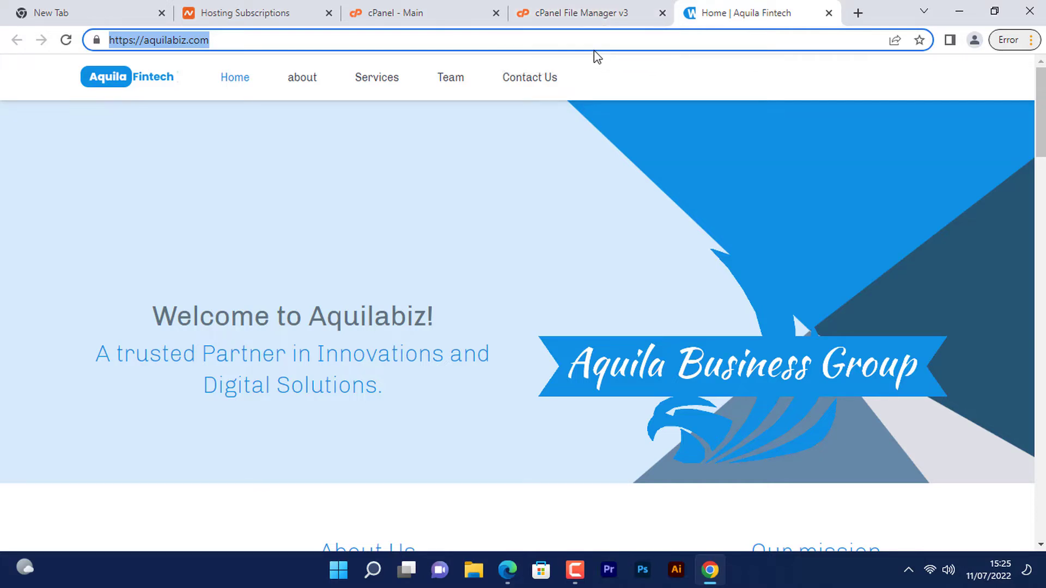
{"action": "scroll", "coordinate": [662, 327], "scroll_direction": "down", "scroll_amount": 10}
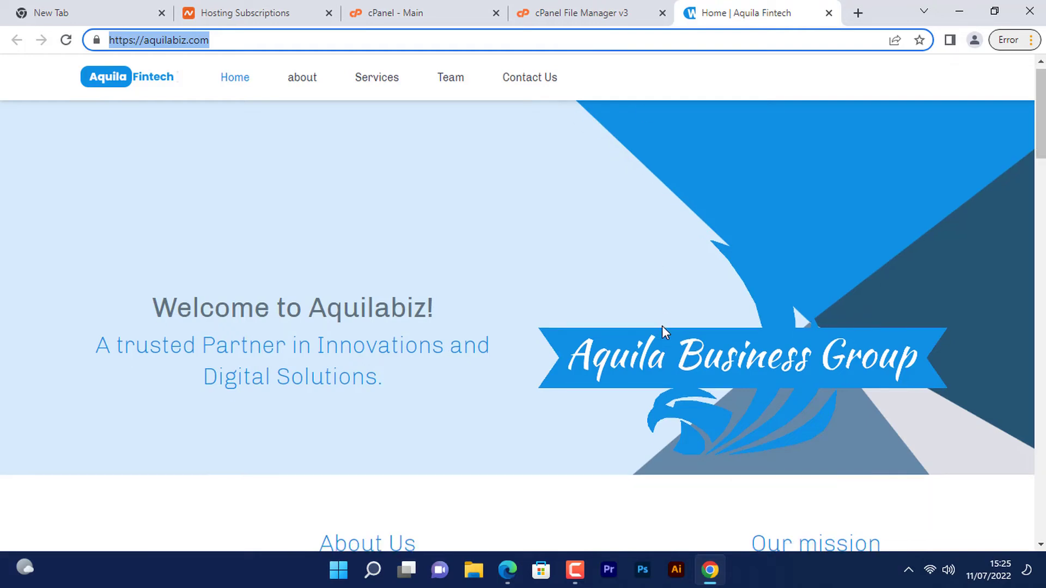